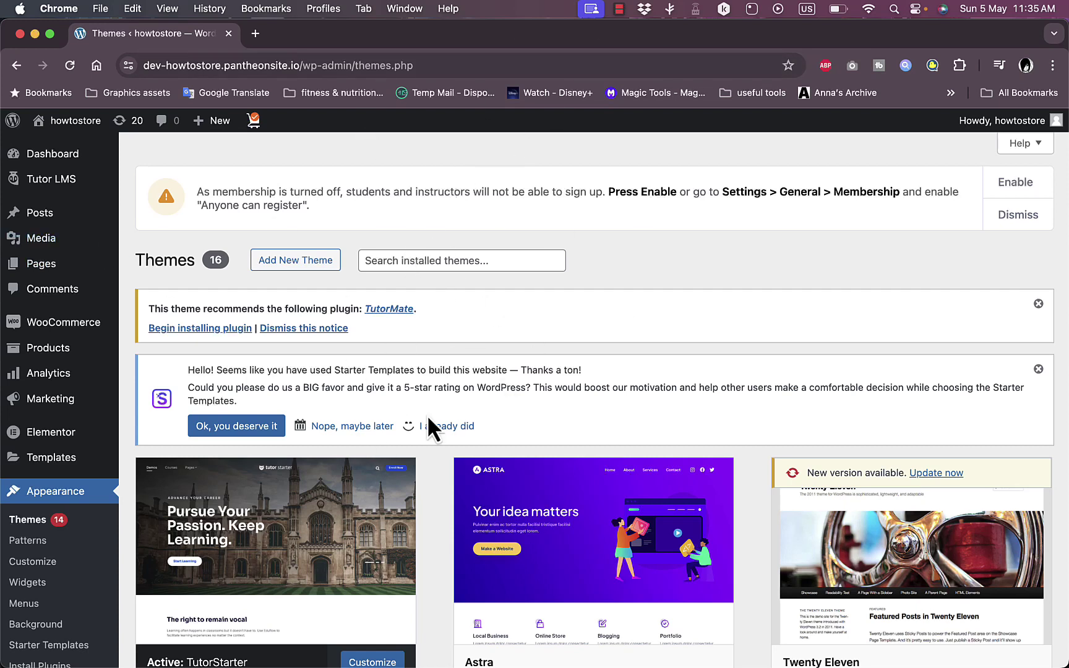
Leave the themes list for the admin Dashboard, then go to the Add New Plugin page.
{"action": "left_click", "coordinate": [70, 160]}
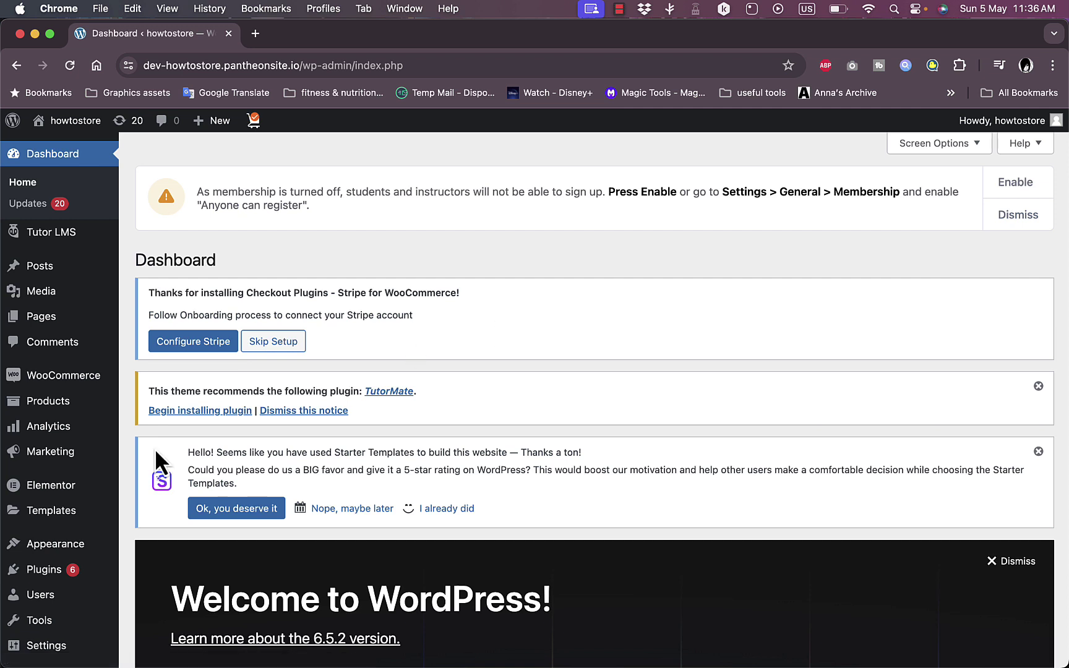
{"action": "mouse_move", "coordinate": [54, 490]}
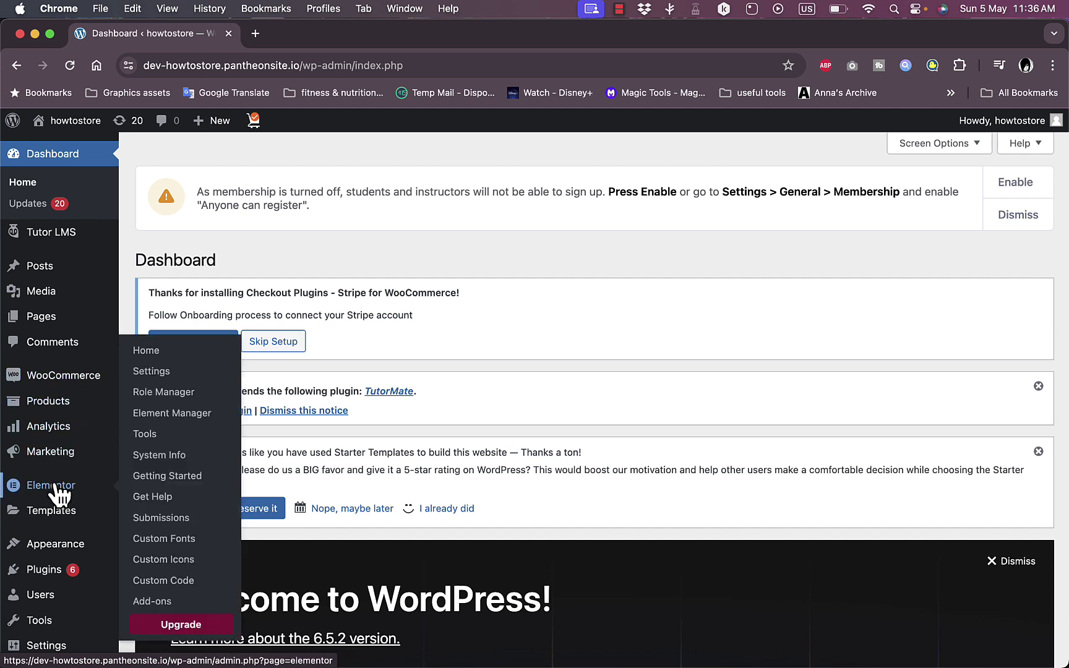
{"action": "mouse_move", "coordinate": [43, 573]}
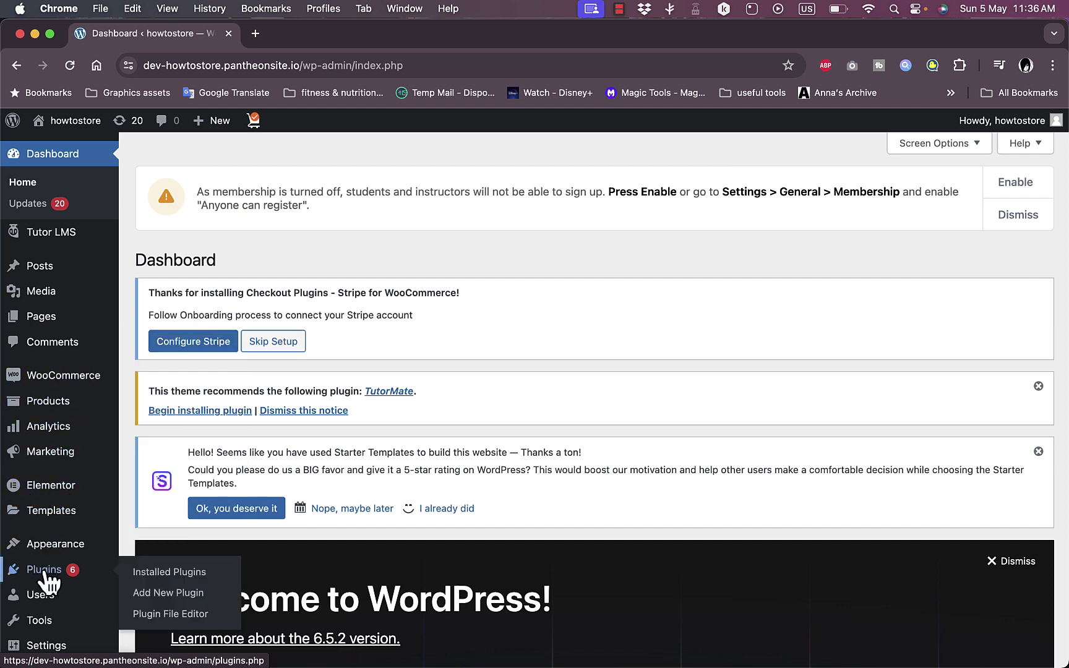
{"action": "left_click", "coordinate": [189, 595]}
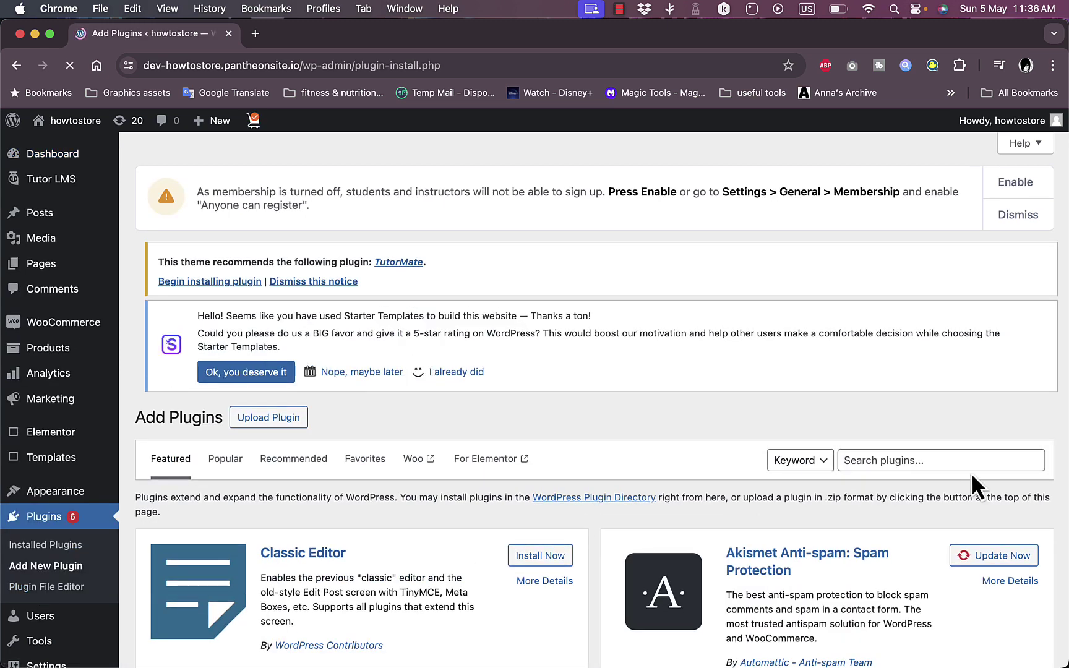
Search plugins for 'woocommerce', update WooCommerce, then search for 'elementor' instead.
{"action": "left_click", "coordinate": [958, 458]}
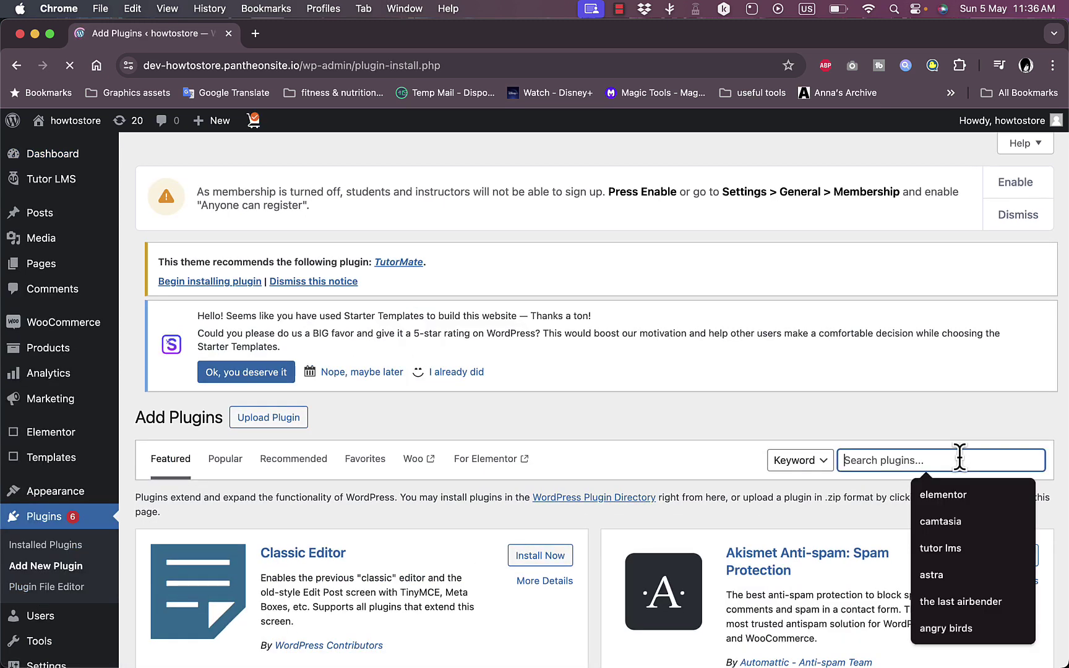
{"action": "type", "text": "wooco"}
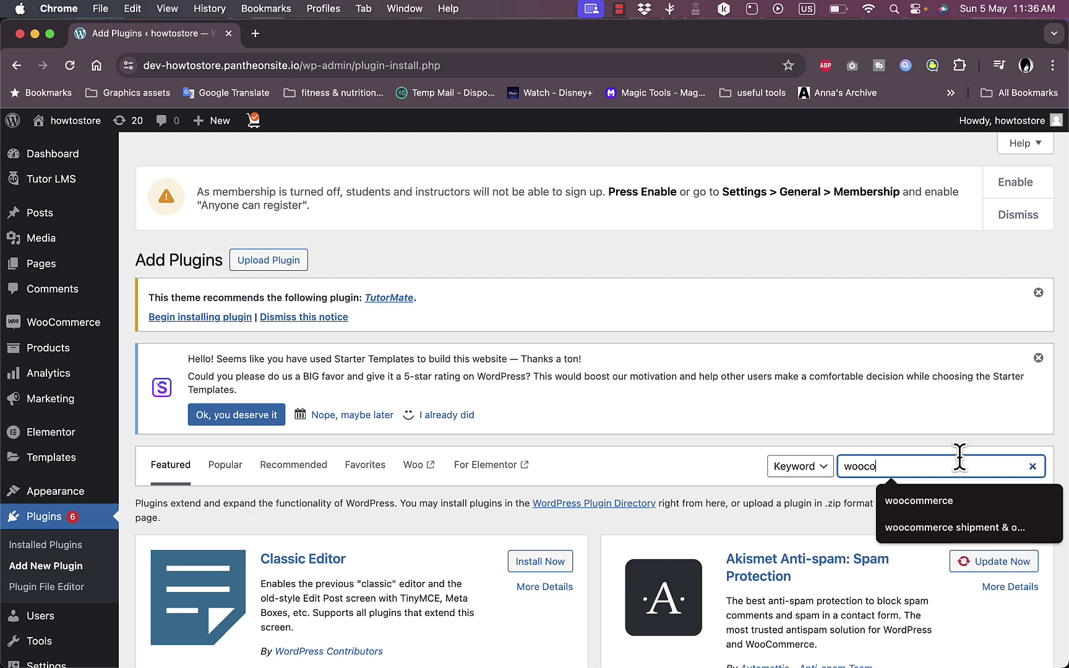
{"action": "type", "text": "mmerce"}
{"action": "key", "text": "Return"}
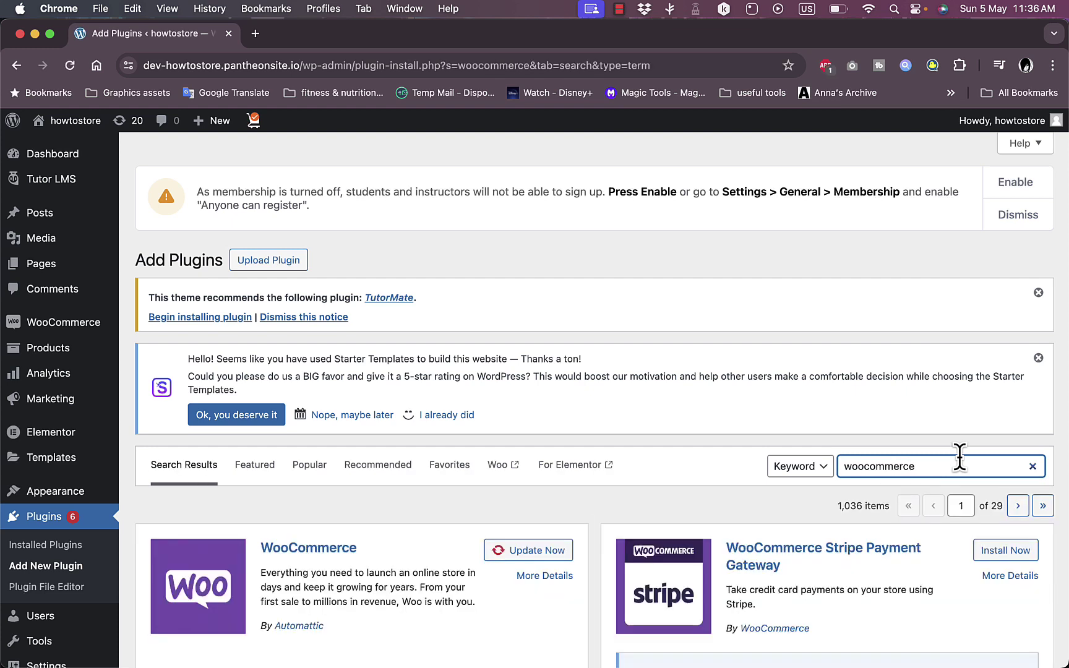
{"action": "scroll", "coordinate": [627, 480], "scroll_direction": "down", "scroll_amount": 5}
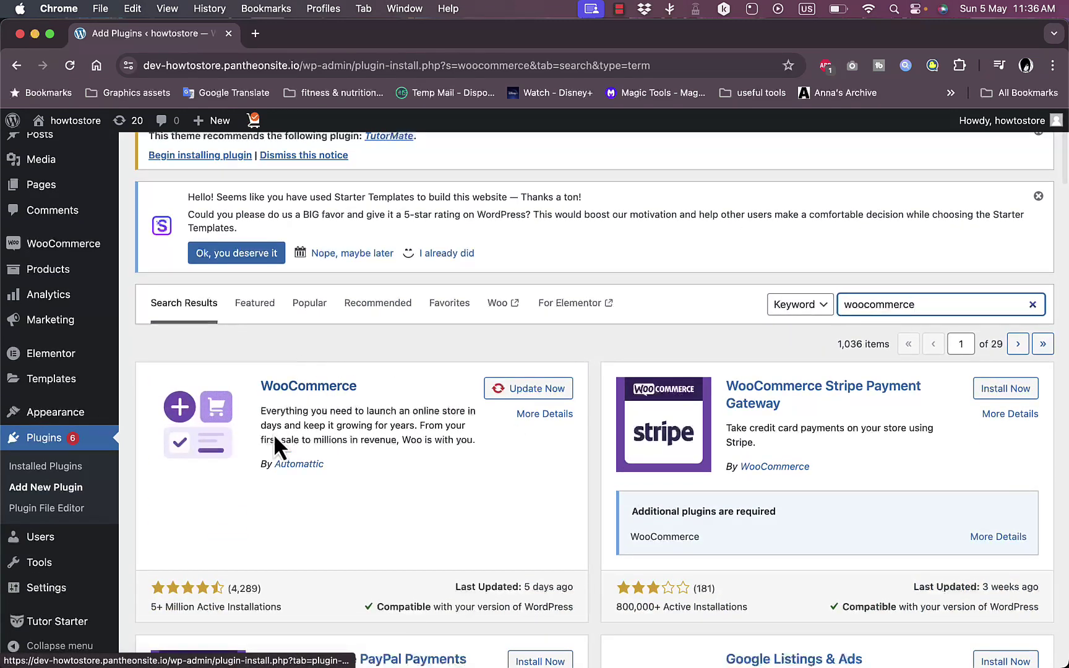
{"action": "left_click", "coordinate": [547, 391]}
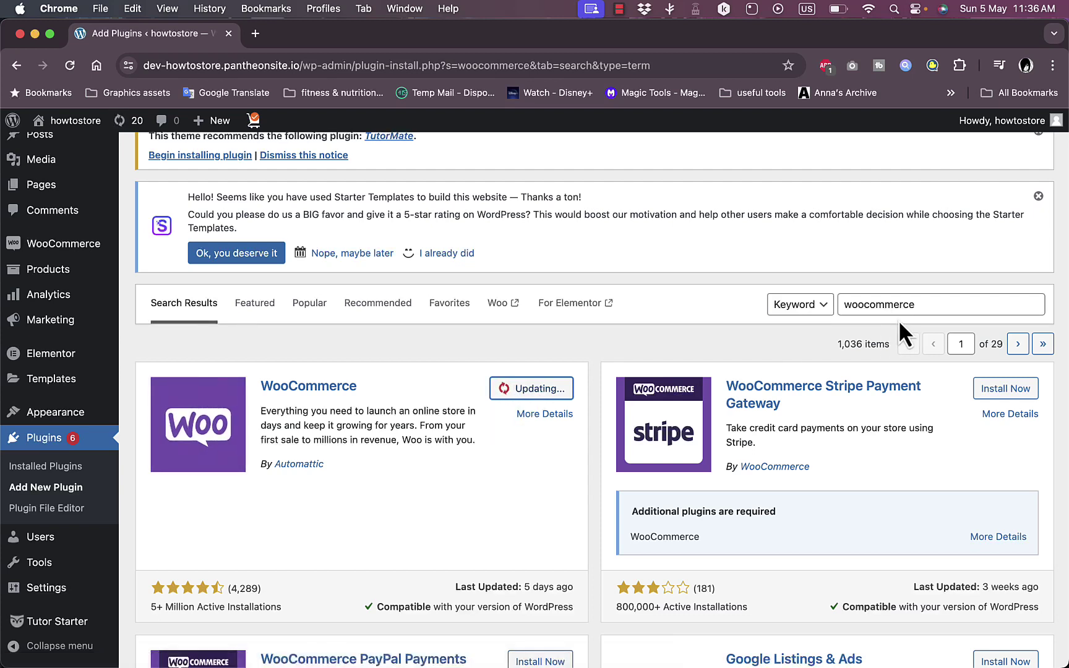
{"action": "double_click", "coordinate": [909, 305]}
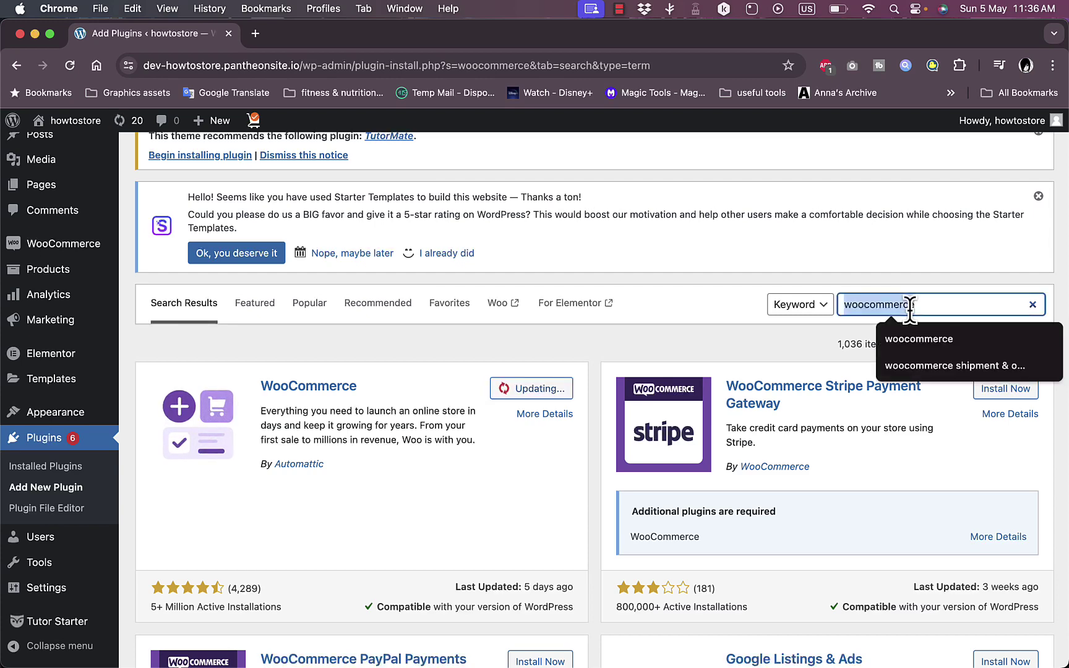
{"action": "type", "text": "eleme"}
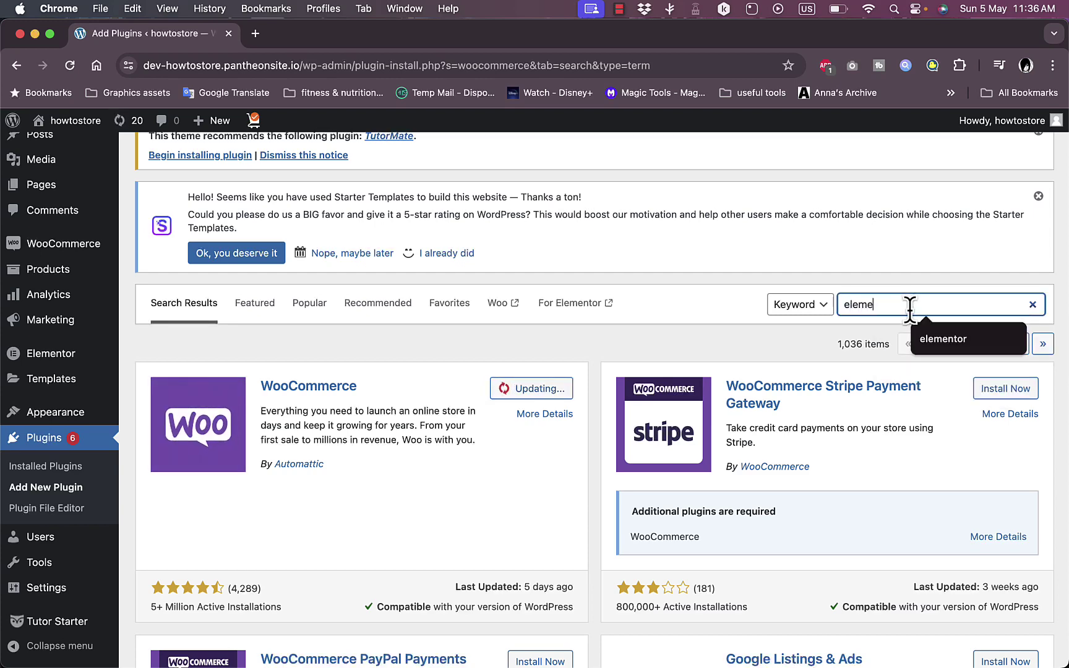
{"action": "type", "text": "ntor"}
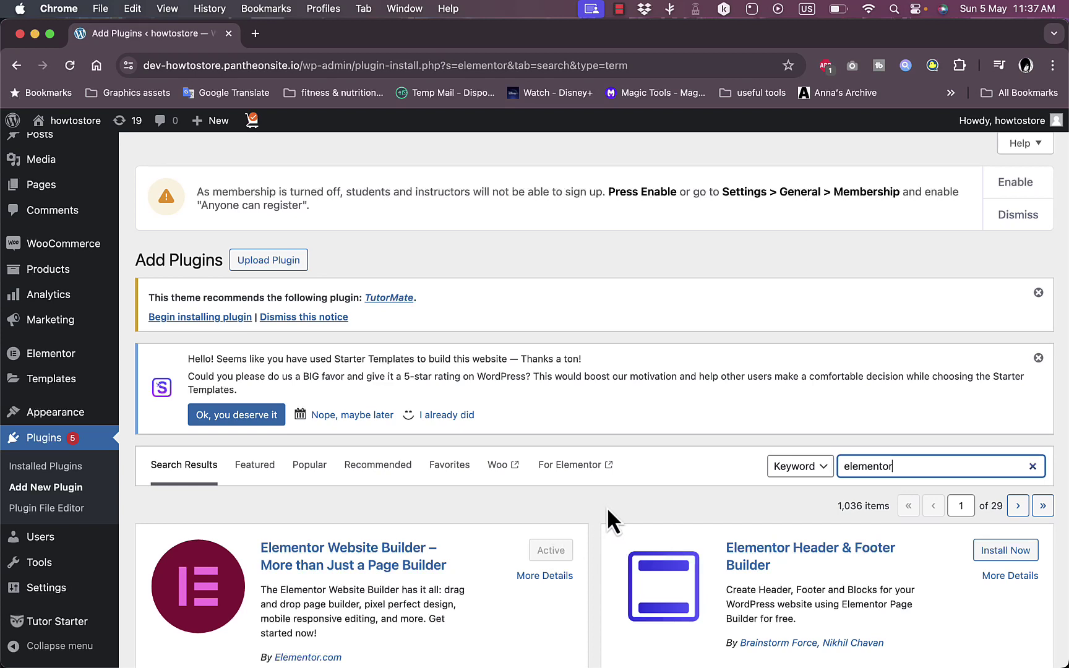
Search the plugin directory for 'woolentor', fixing the misspelled letter.
{"action": "double_click", "coordinate": [906, 465]}
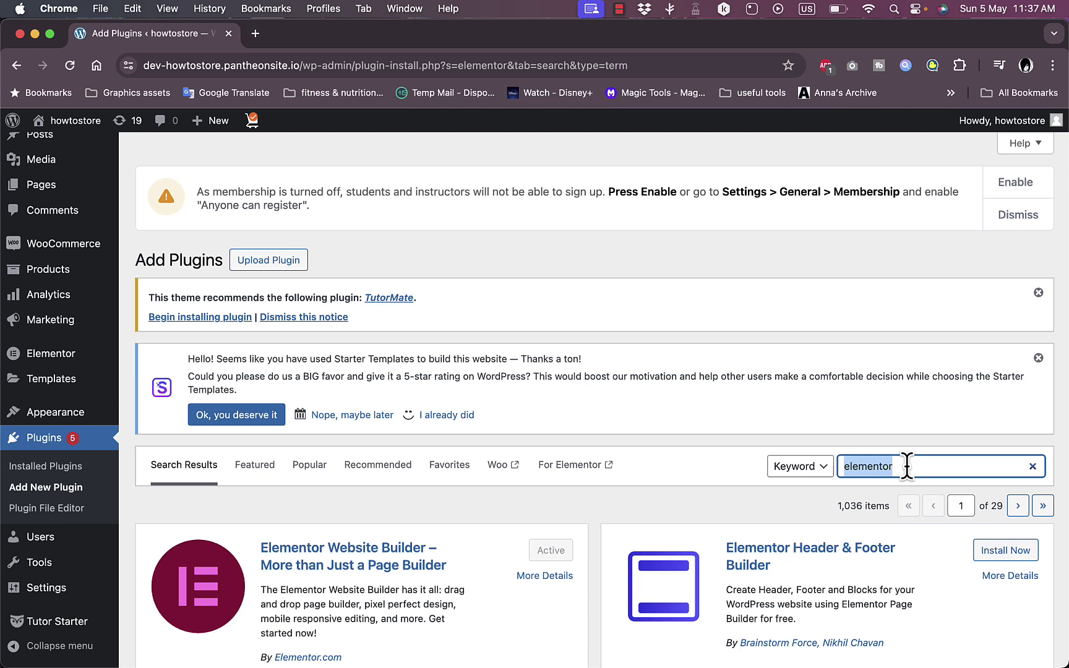
{"action": "type", "text": "woolwntor"}
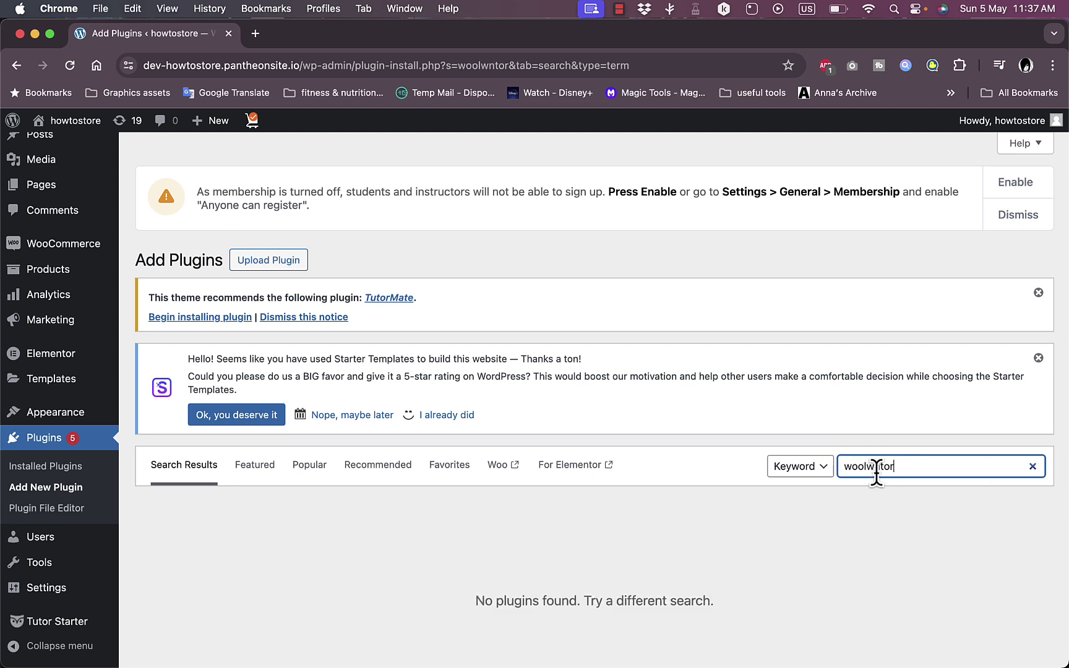
{"action": "left_click", "coordinate": [872, 466]}
{"action": "key", "text": "BackSpace"}
{"action": "type", "text": "e"}
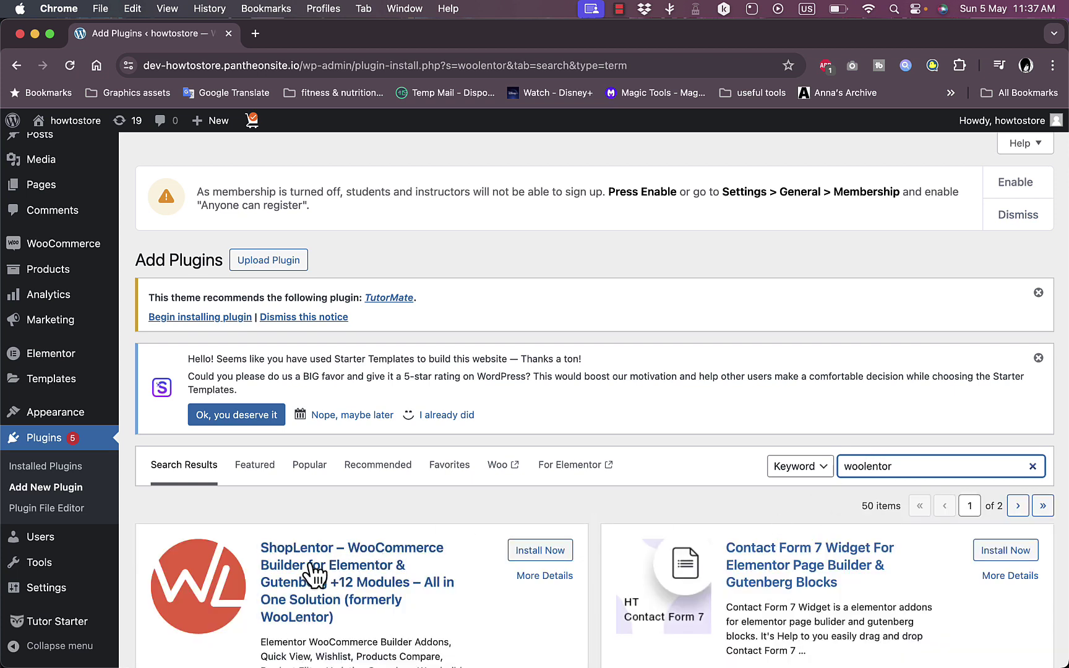
{"action": "scroll", "coordinate": [371, 578], "scroll_direction": "down", "scroll_amount": 2}
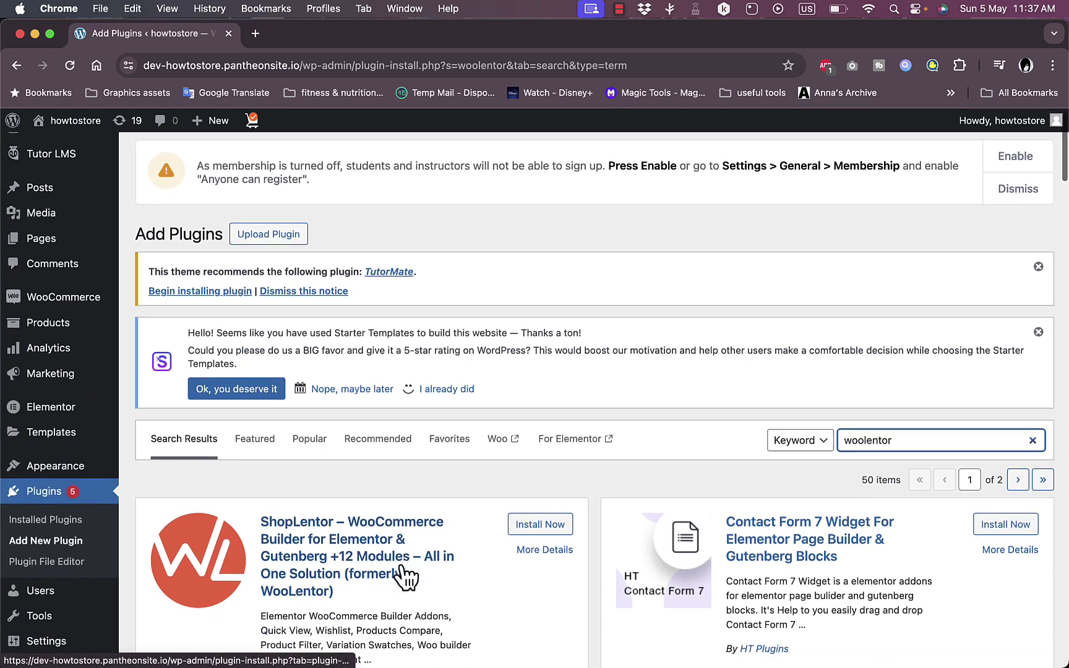
Install and activate the ShopLentor plugin.
{"action": "left_click", "coordinate": [538, 498]}
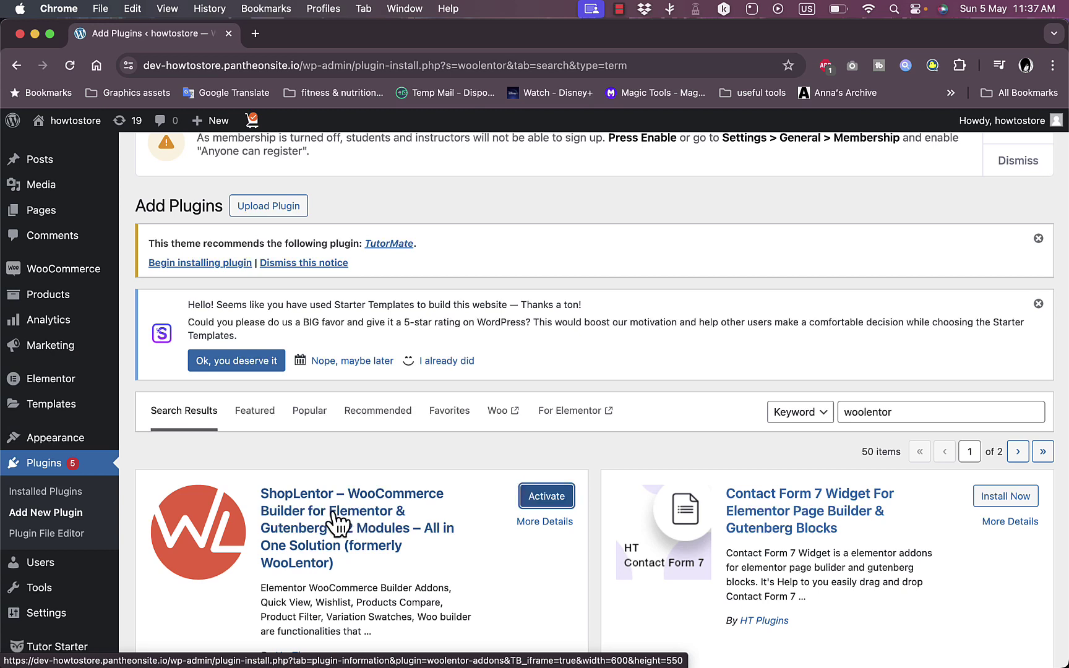
{"action": "left_click", "coordinate": [542, 500]}
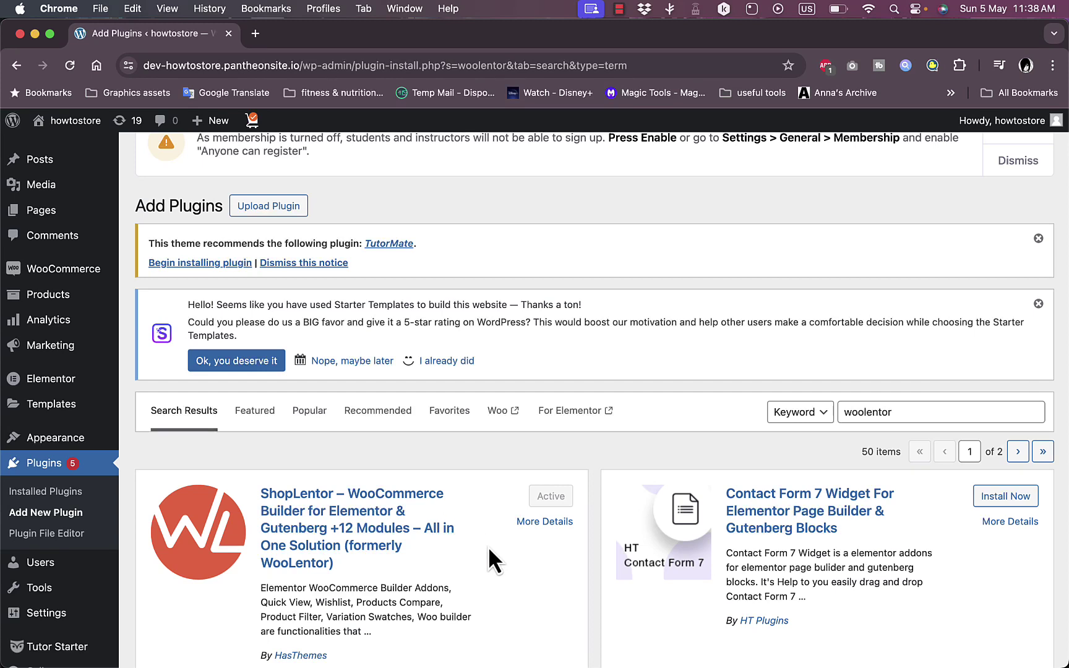
{"action": "mouse_move", "coordinate": [90, 132]}
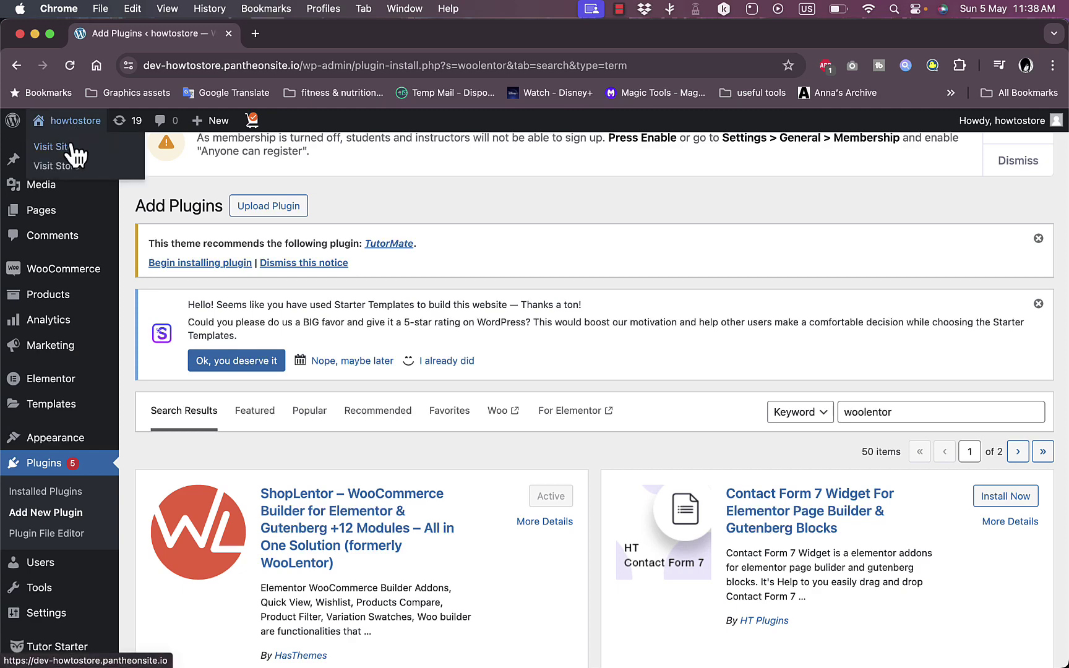
Visit the store's Shop page and open the computer mouse product page.
{"action": "left_click", "coordinate": [70, 167]}
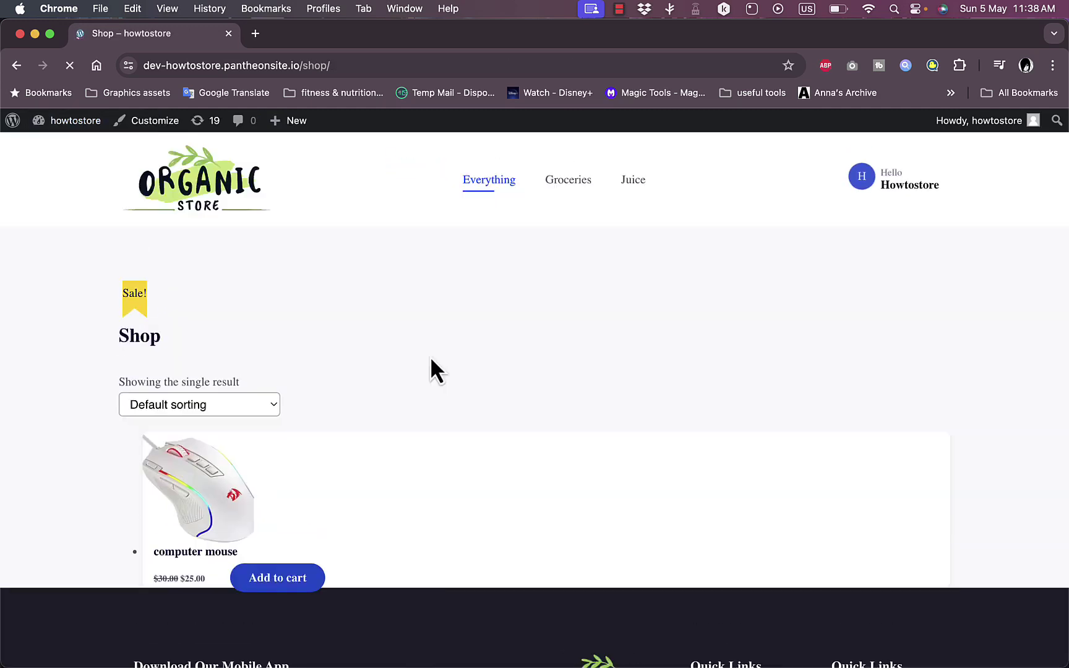
{"action": "scroll", "coordinate": [430, 356], "scroll_direction": "down", "scroll_amount": 3}
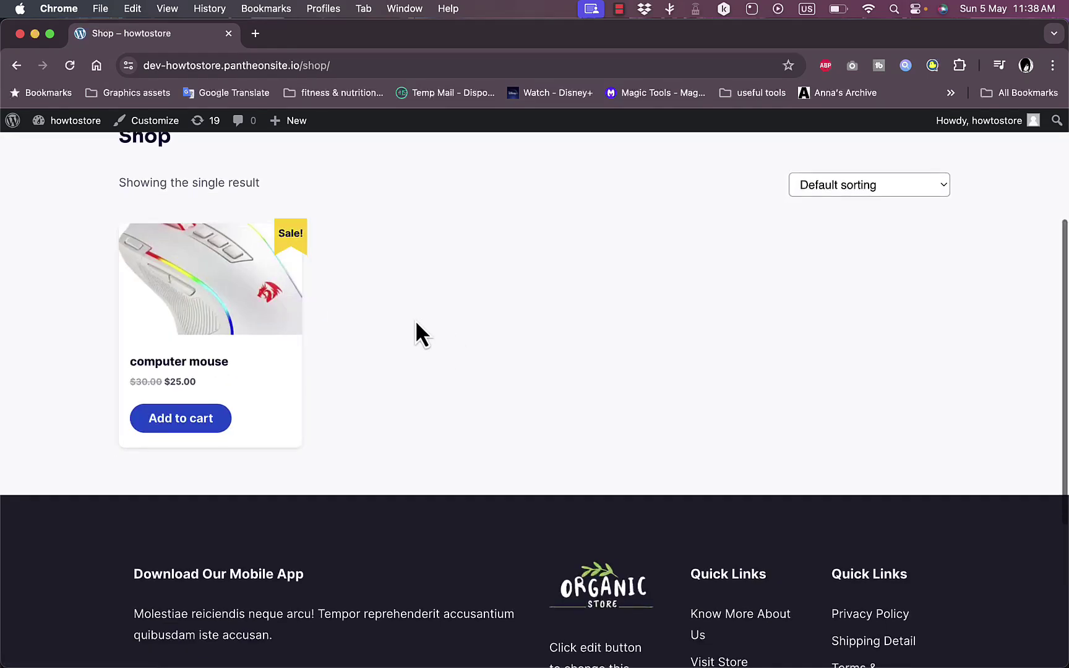
{"action": "scroll", "coordinate": [471, 362], "scroll_direction": "up", "scroll_amount": 3}
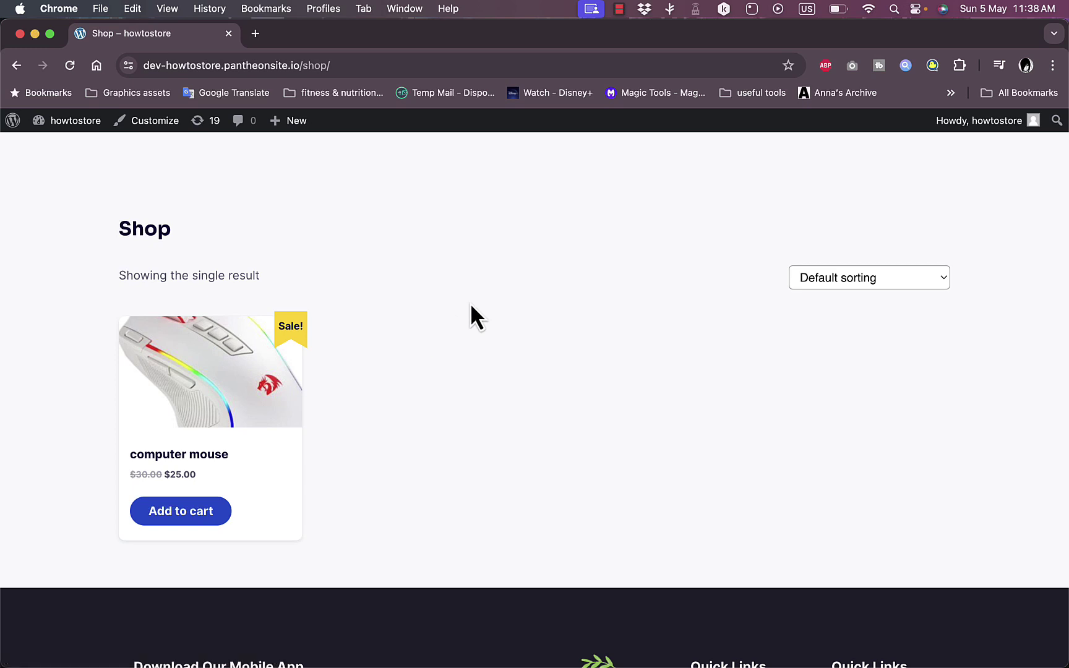
{"action": "scroll", "coordinate": [493, 350], "scroll_direction": "up", "scroll_amount": 3}
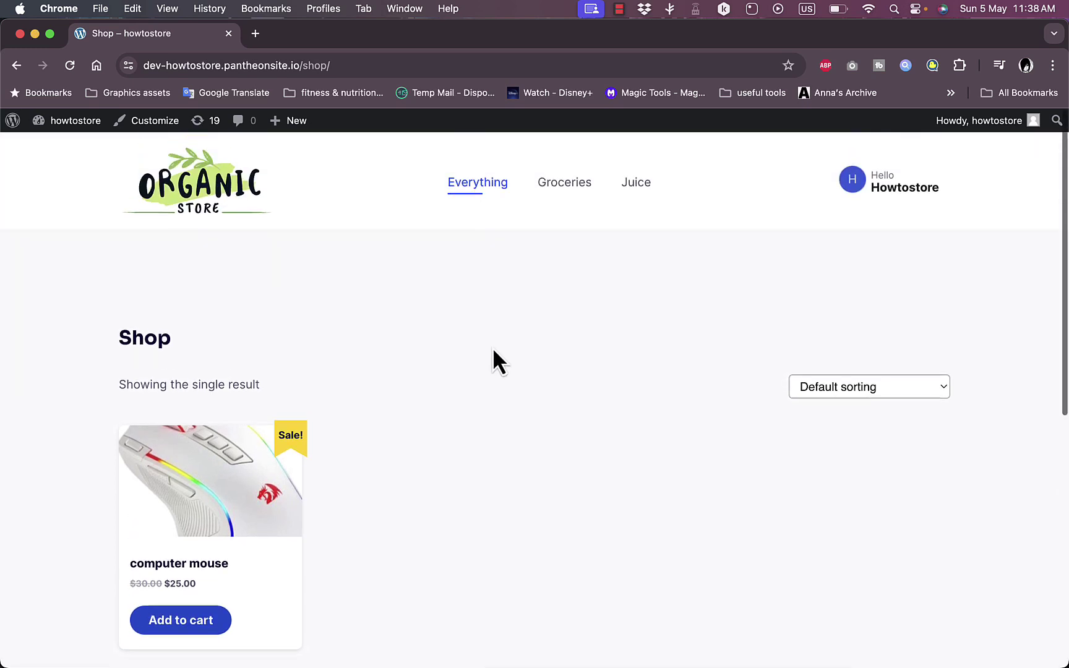
{"action": "scroll", "coordinate": [483, 350], "scroll_direction": "down", "scroll_amount": 4}
{"action": "left_click", "coordinate": [198, 357]}
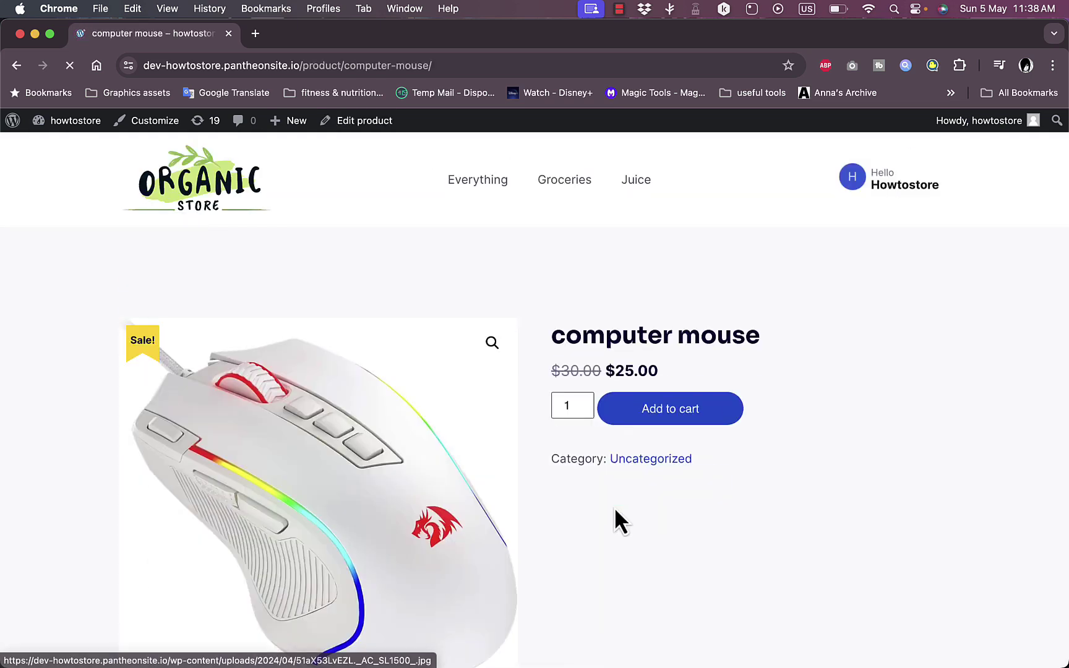
{"action": "scroll", "coordinate": [724, 476], "scroll_direction": "down", "scroll_amount": 10}
{"action": "scroll", "coordinate": [724, 477], "scroll_direction": "up", "scroll_amount": 10}
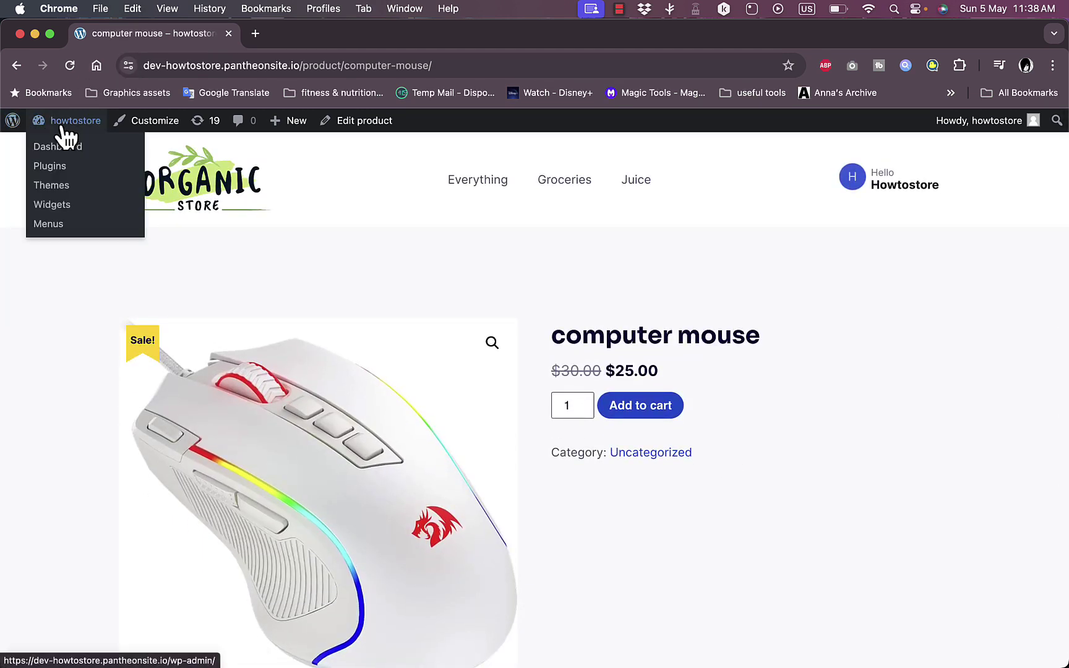
From the dashboard, create a new Page-type Elementor template named 'shop page'.
{"action": "left_click", "coordinate": [60, 148]}
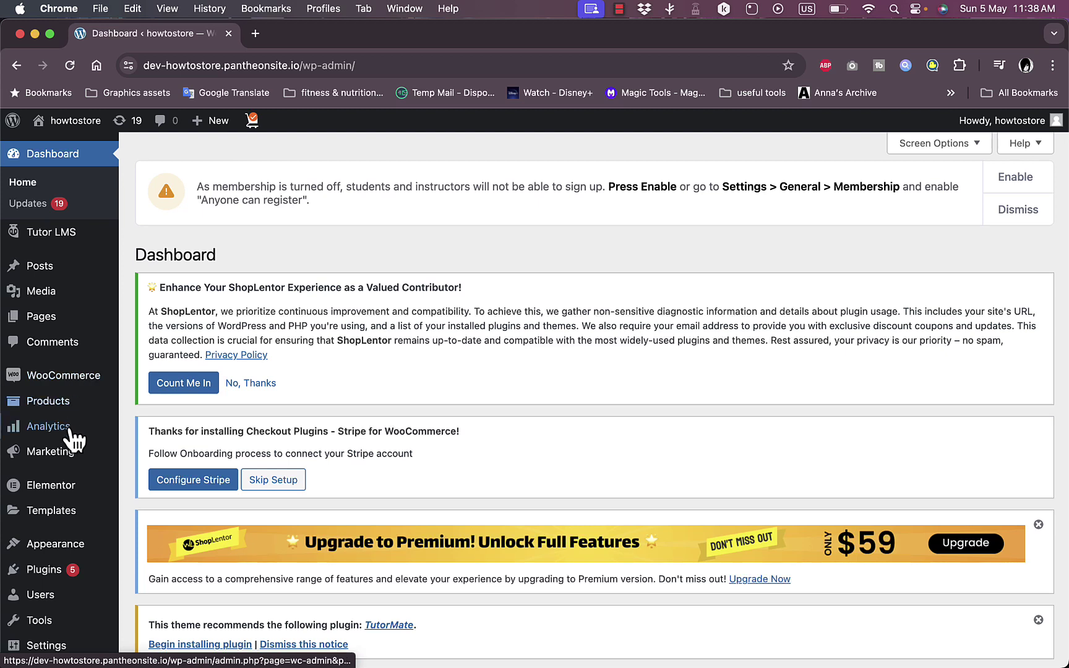
{"action": "mouse_move", "coordinate": [51, 512]}
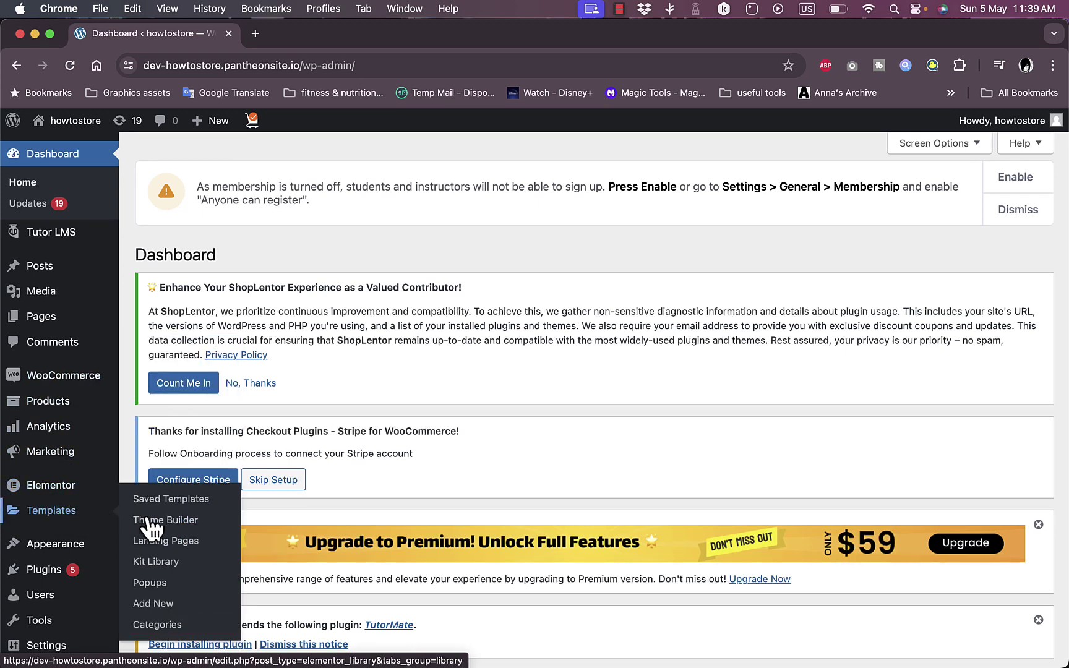
{"action": "left_click", "coordinate": [162, 606]}
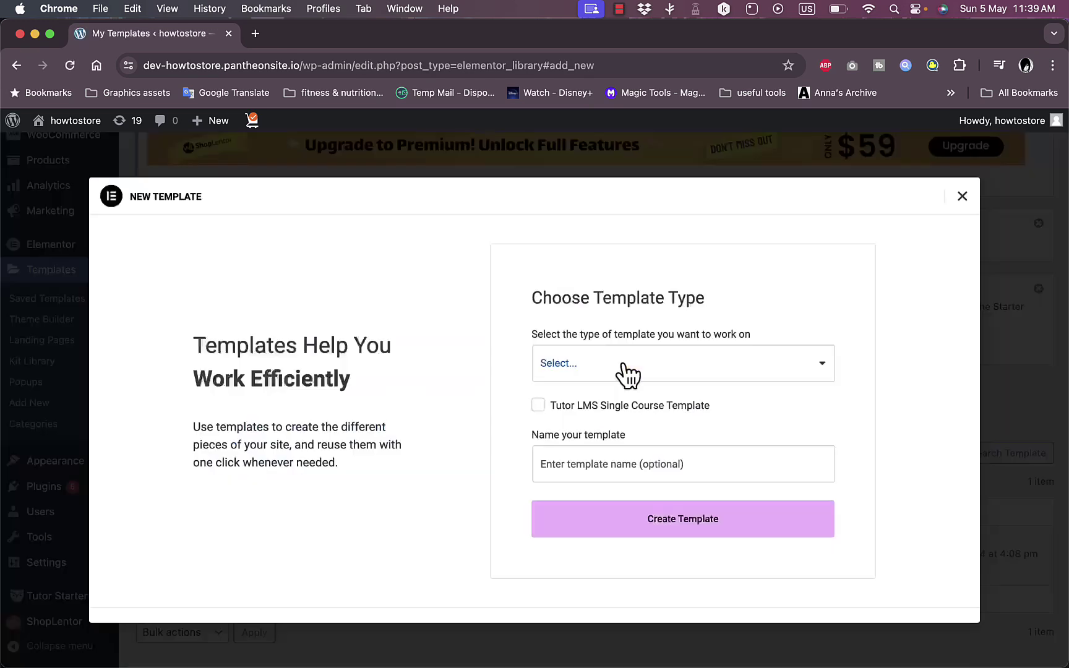
{"action": "left_click", "coordinate": [735, 363]}
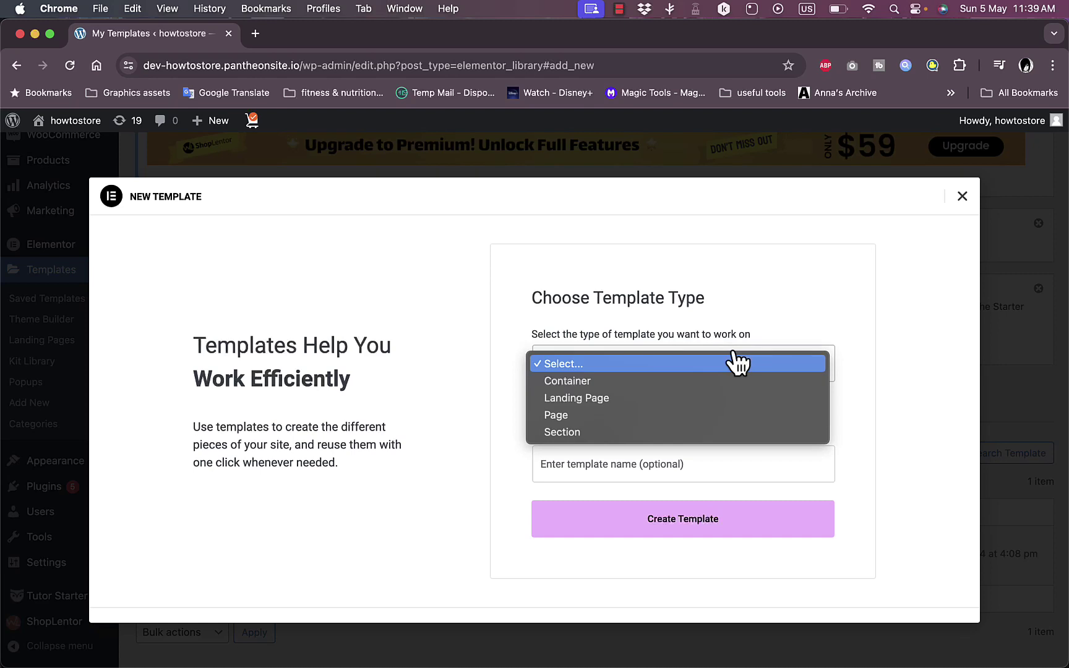
{"action": "left_click", "coordinate": [582, 415]}
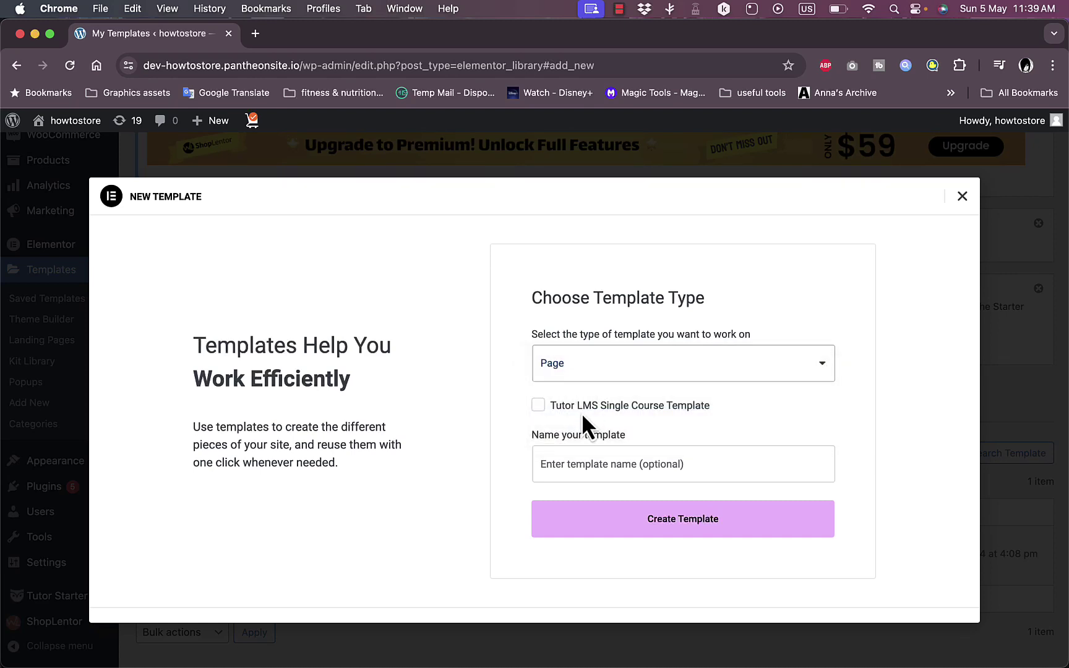
{"action": "left_click", "coordinate": [679, 465]}
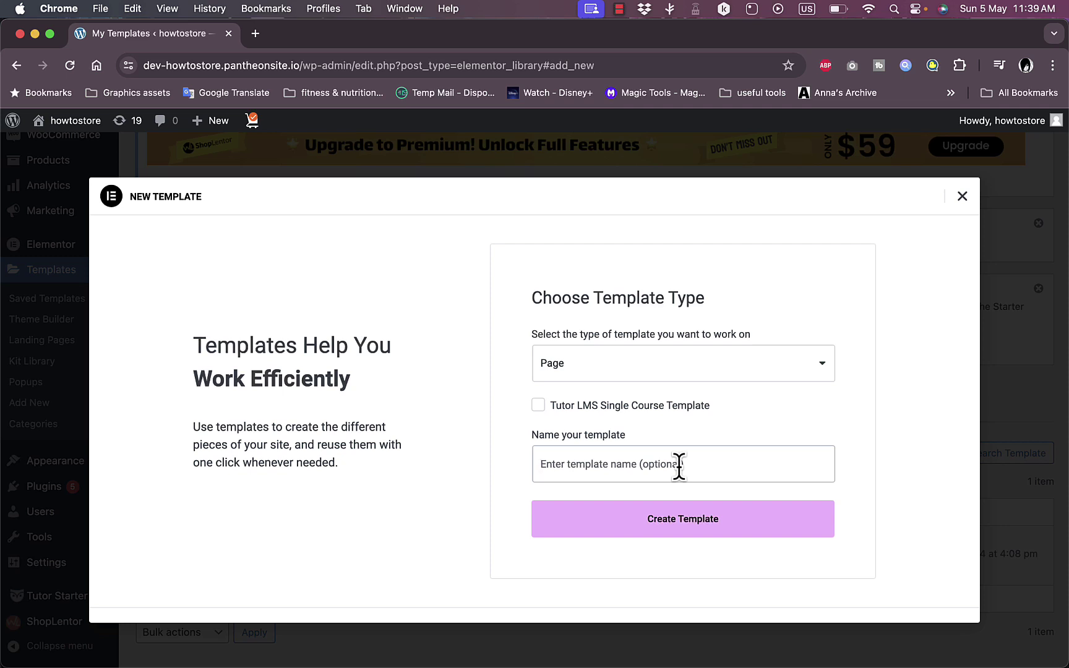
{"action": "type", "text": "shop page"}
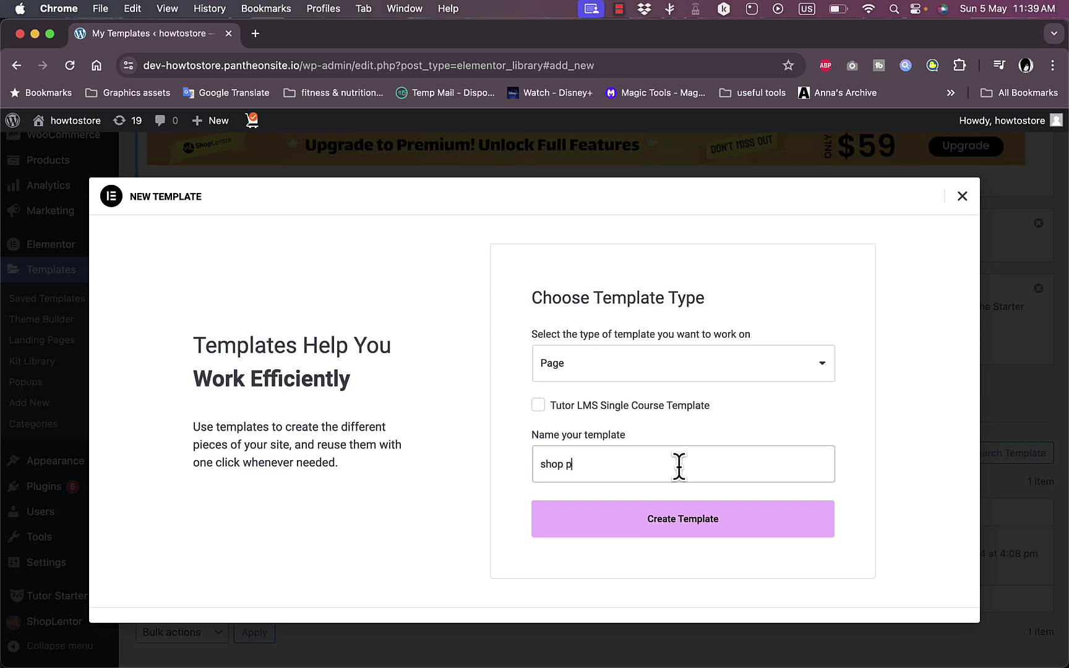
{"action": "left_click", "coordinate": [720, 521]}
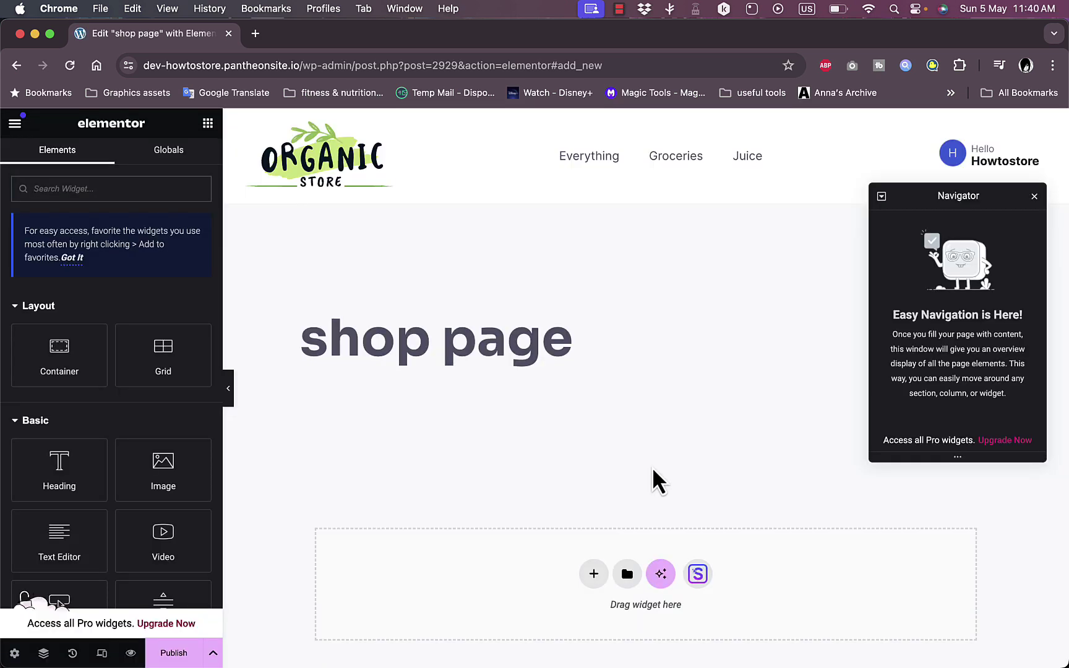
Close Navigator and drop an Image widget below the heading, dismissing the AI popup.
{"action": "left_click", "coordinate": [1035, 198]}
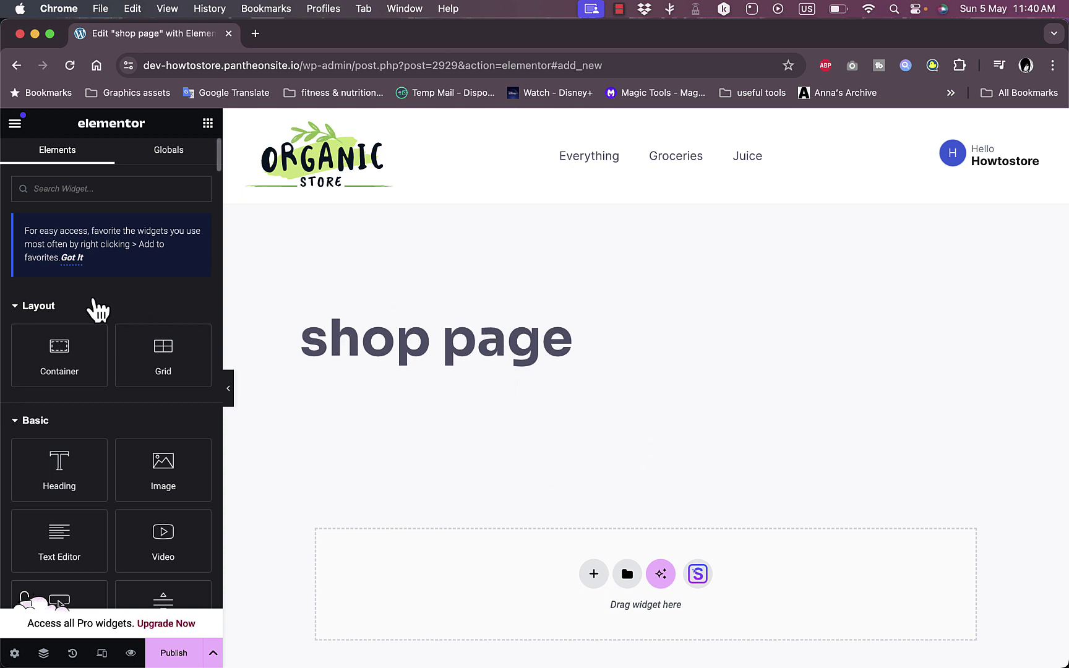
{"action": "scroll", "coordinate": [94, 303], "scroll_direction": "down", "scroll_amount": 3}
{"action": "scroll", "coordinate": [93, 299], "scroll_direction": "up", "scroll_amount": 2}
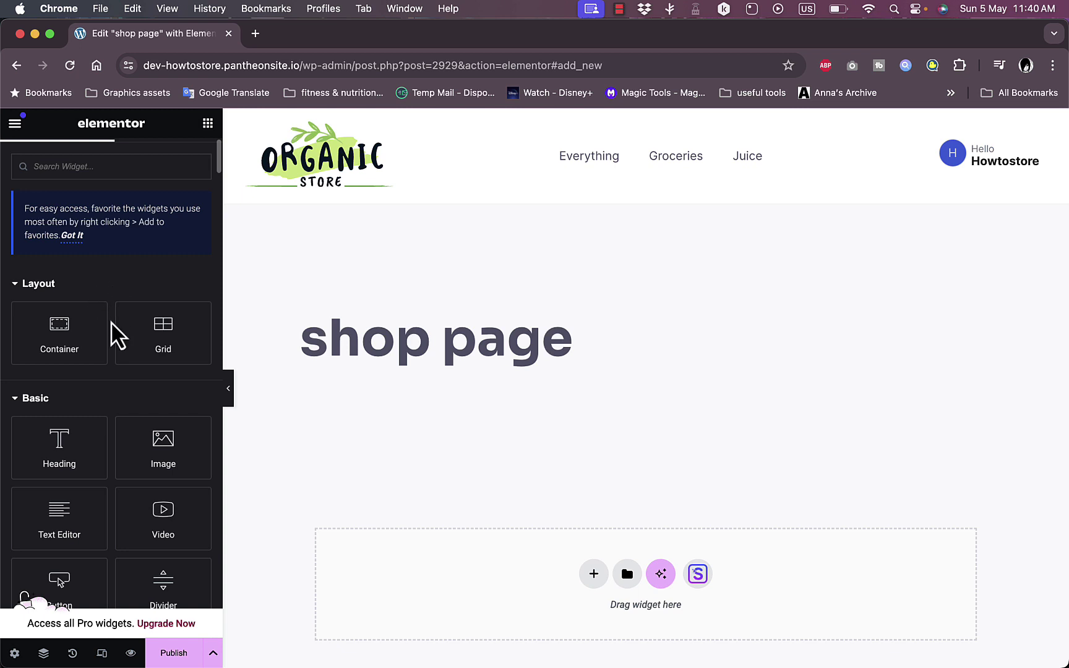
{"action": "scroll", "coordinate": [107, 409], "scroll_direction": "down", "scroll_amount": 6}
{"action": "scroll", "coordinate": [102, 396], "scroll_direction": "up", "scroll_amount": 3}
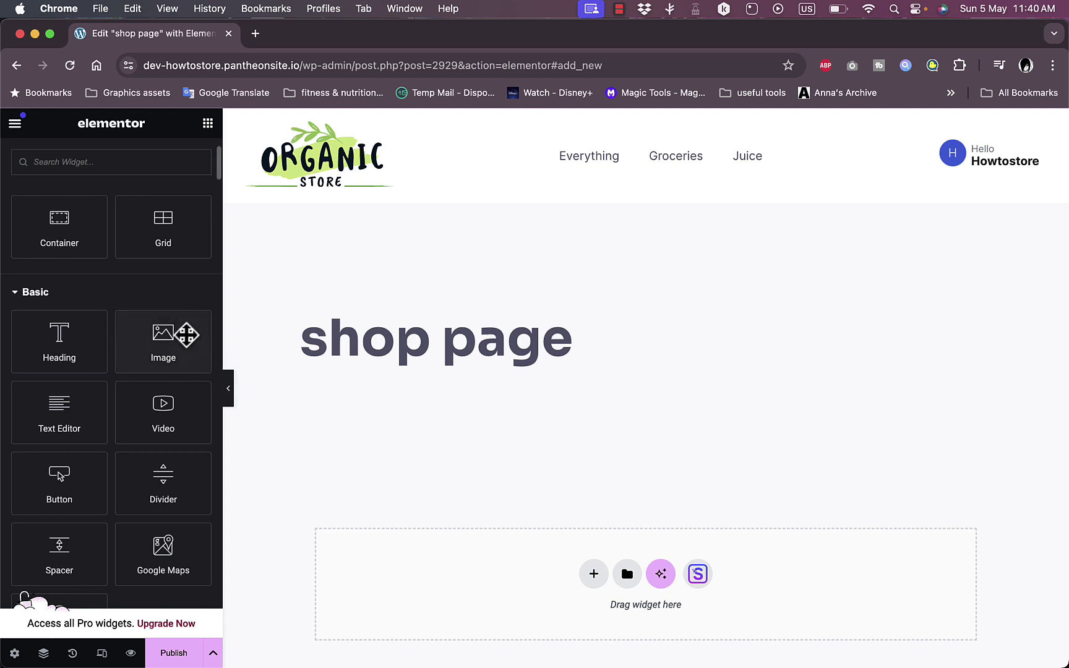
{"action": "left_click_drag", "start_coordinate": [167, 346], "coordinate": [597, 583]}
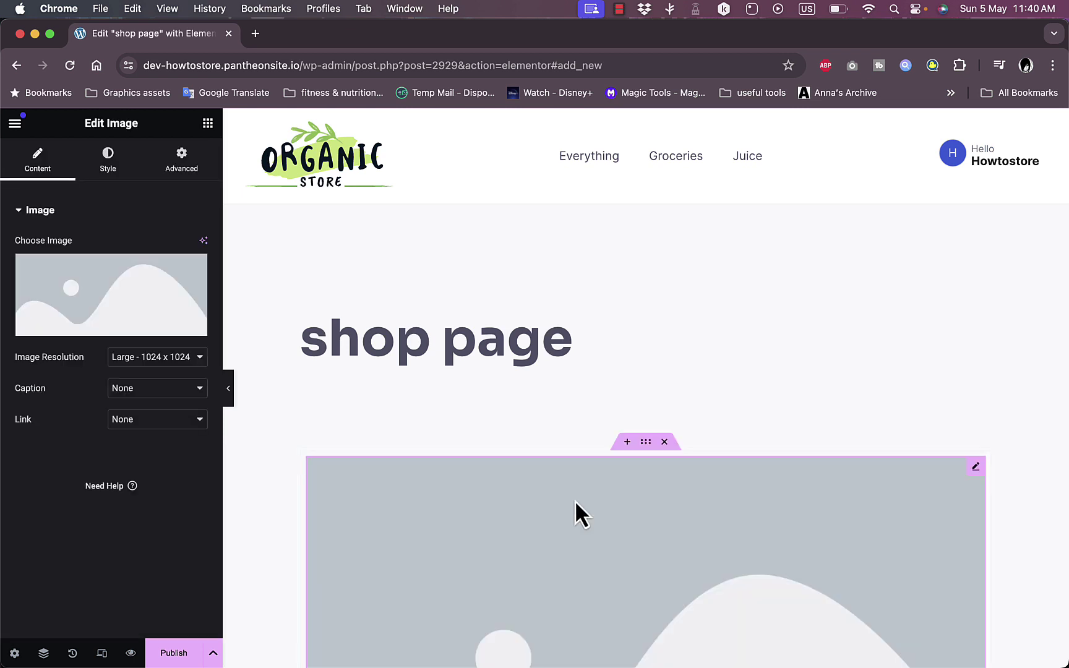
{"action": "scroll", "coordinate": [868, 479], "scroll_direction": "down", "scroll_amount": 3}
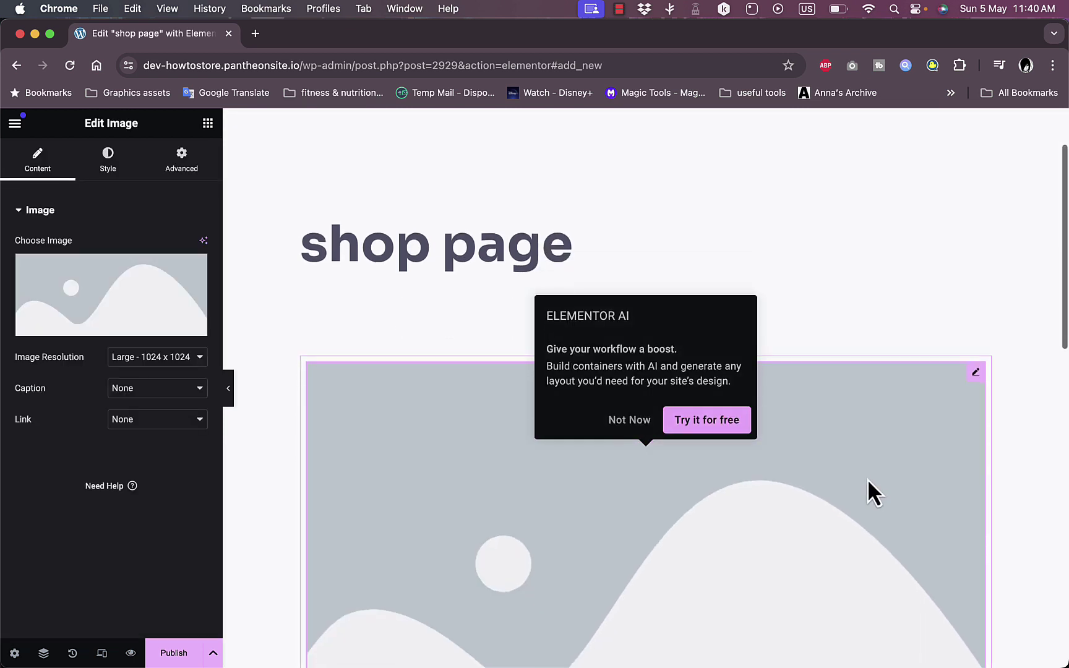
{"action": "left_click", "coordinate": [976, 304]}
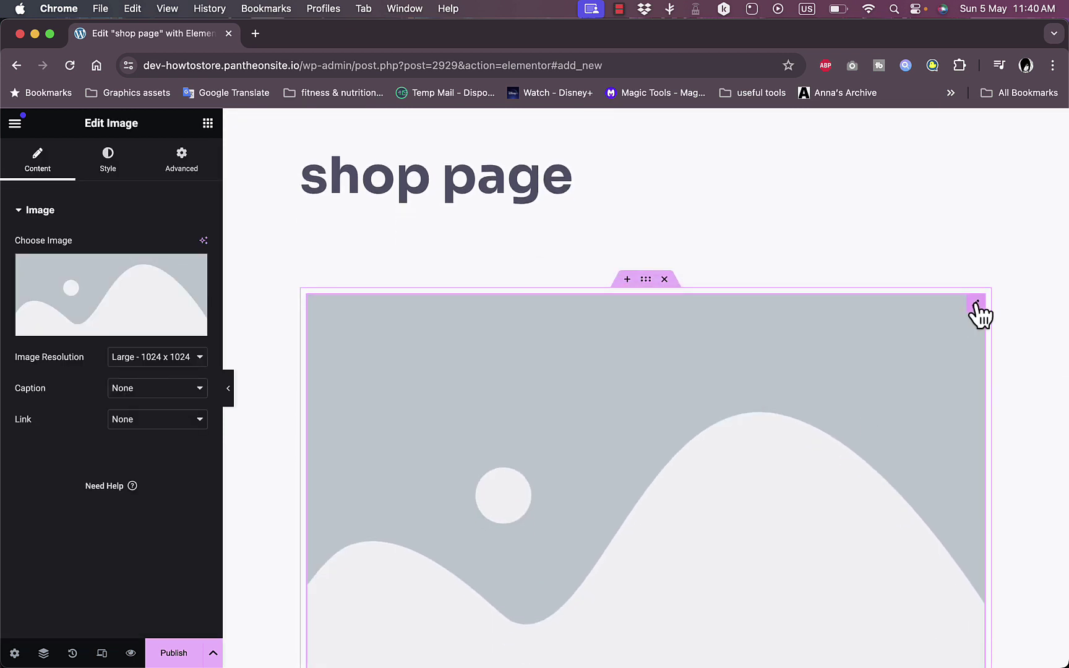
Insert the software developer photo from a 'tech' Free Images search into the widget.
{"action": "mouse_move", "coordinate": [53, 287]}
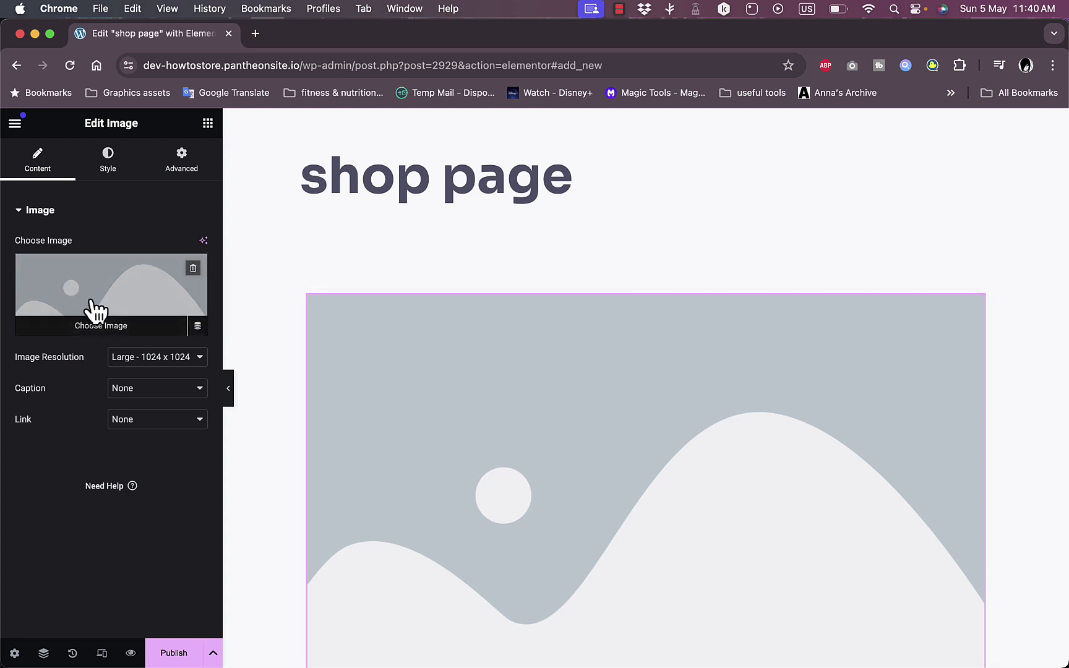
{"action": "left_click", "coordinate": [106, 328]}
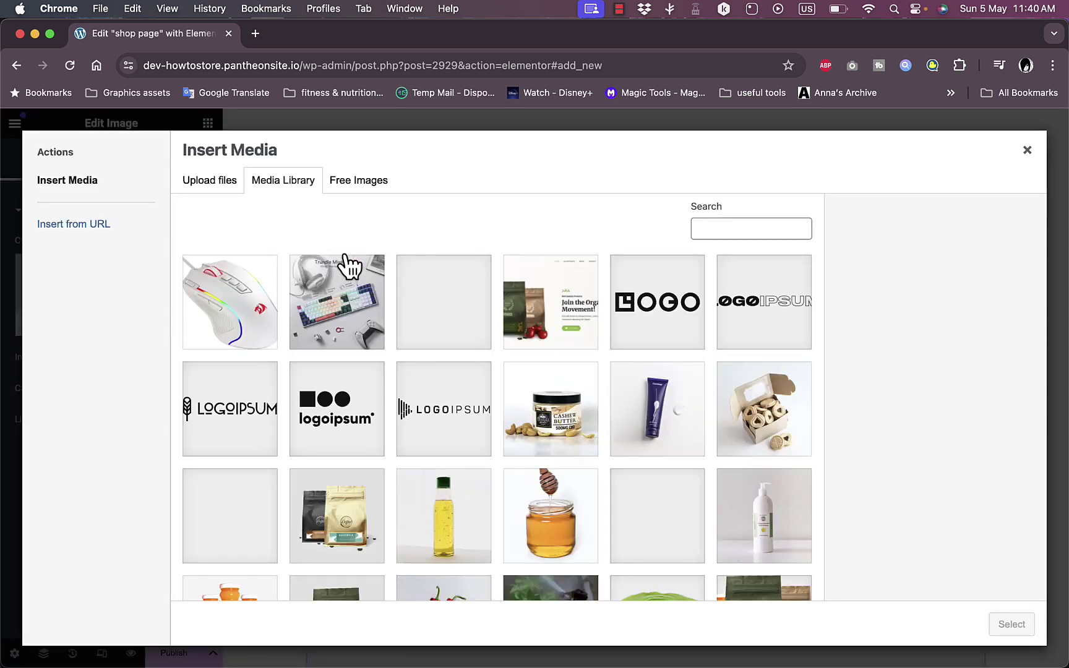
{"action": "left_click", "coordinate": [361, 184]}
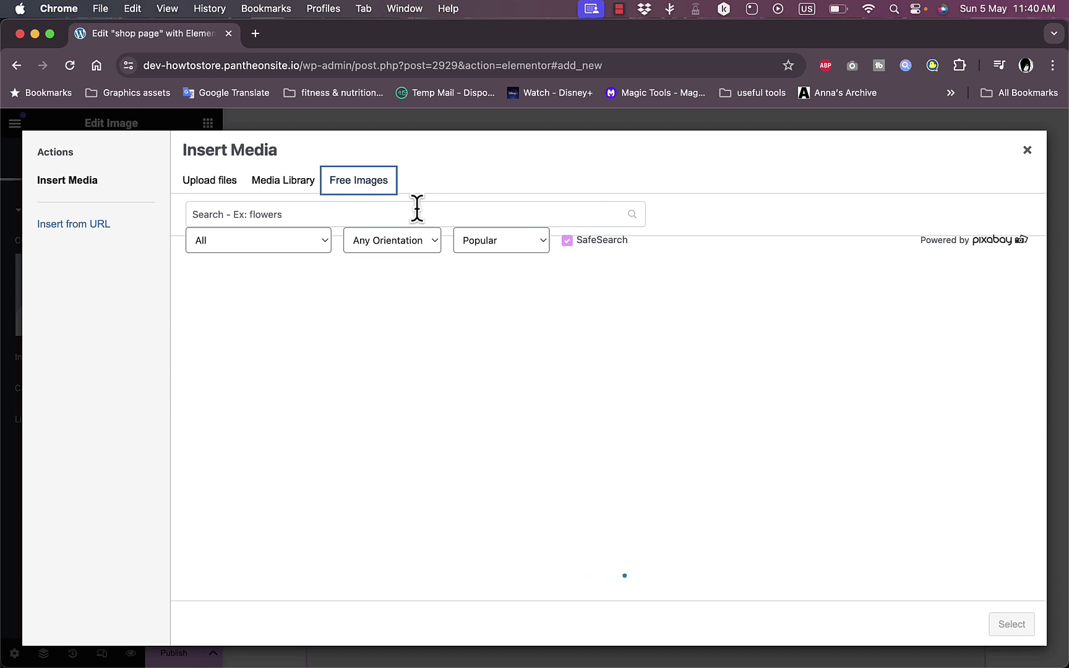
{"action": "left_click", "coordinate": [416, 211]}
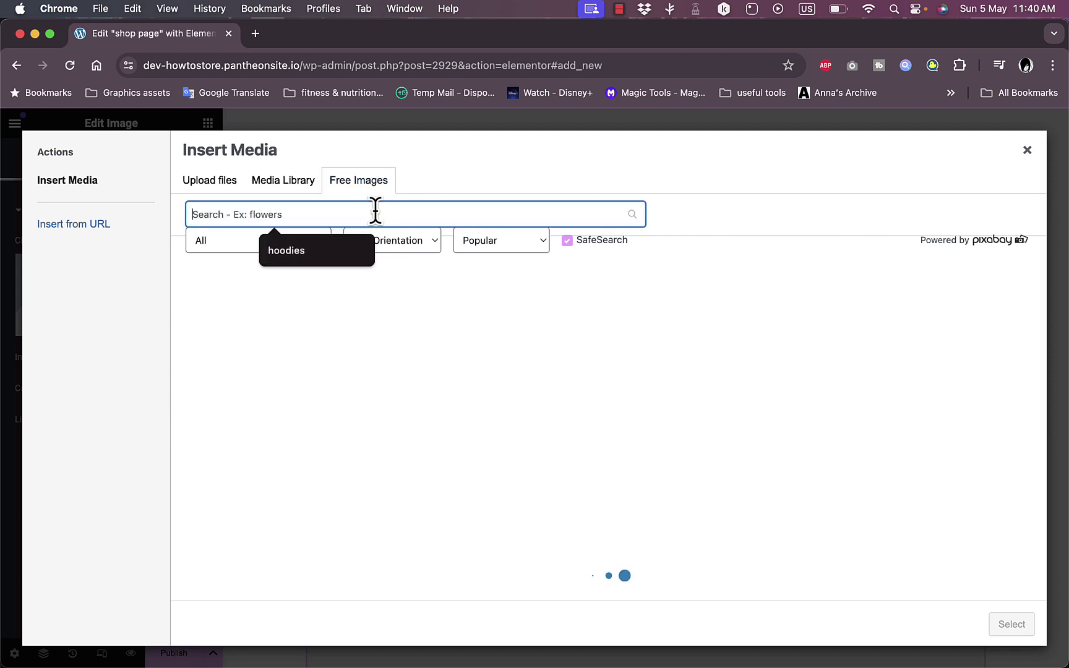
{"action": "type", "text": "tech"}
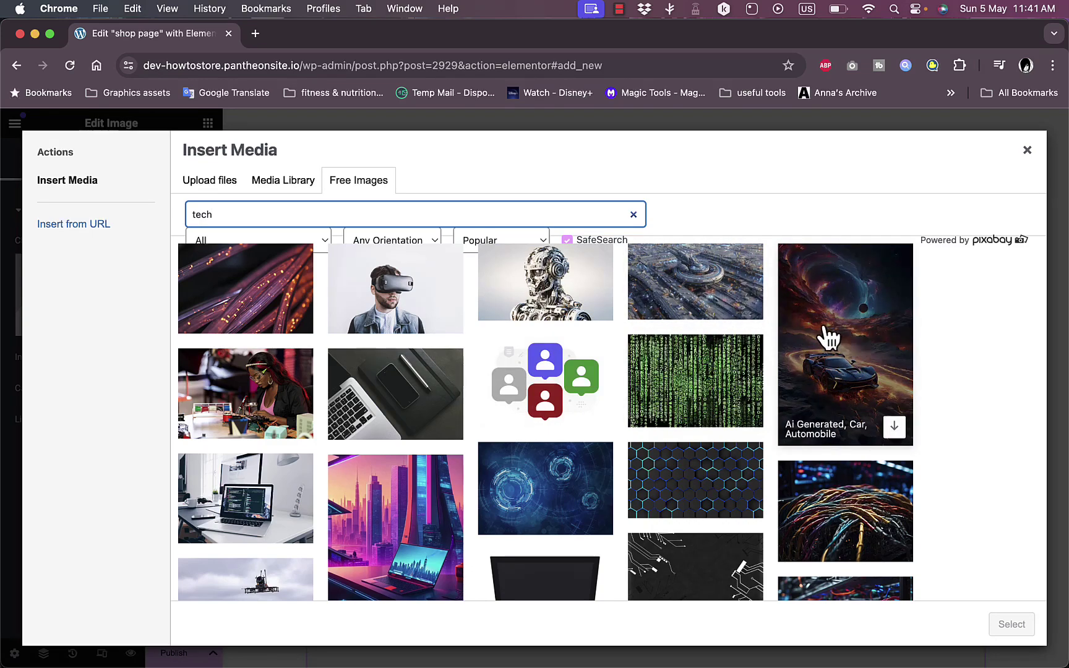
{"action": "scroll", "coordinate": [785, 394], "scroll_direction": "down", "scroll_amount": 10}
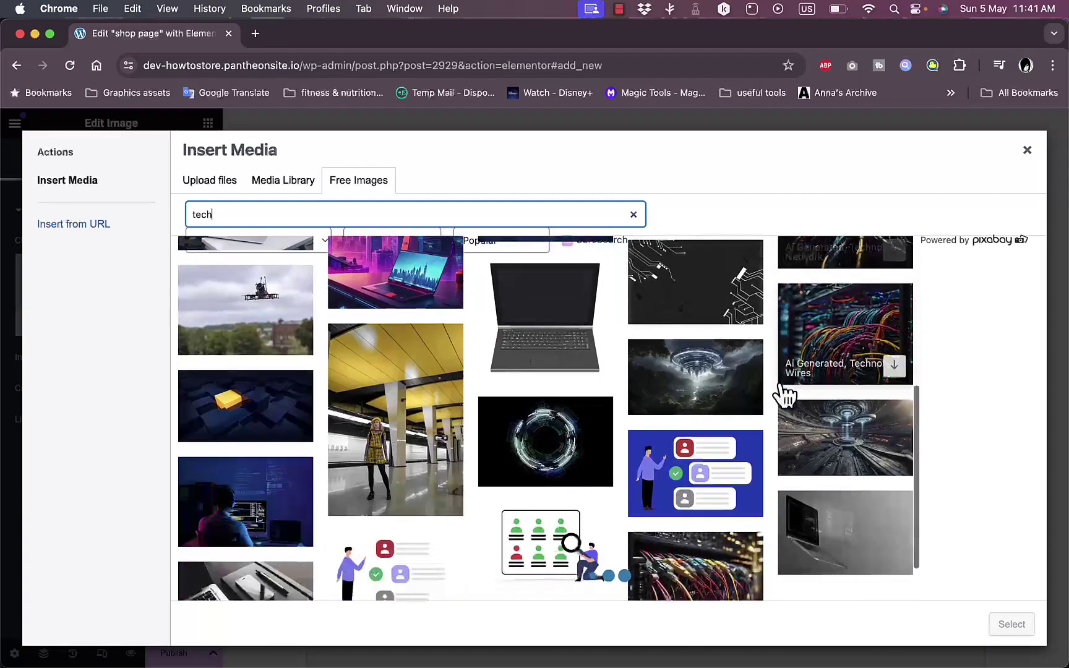
{"action": "scroll", "coordinate": [784, 394], "scroll_direction": "down", "scroll_amount": 3}
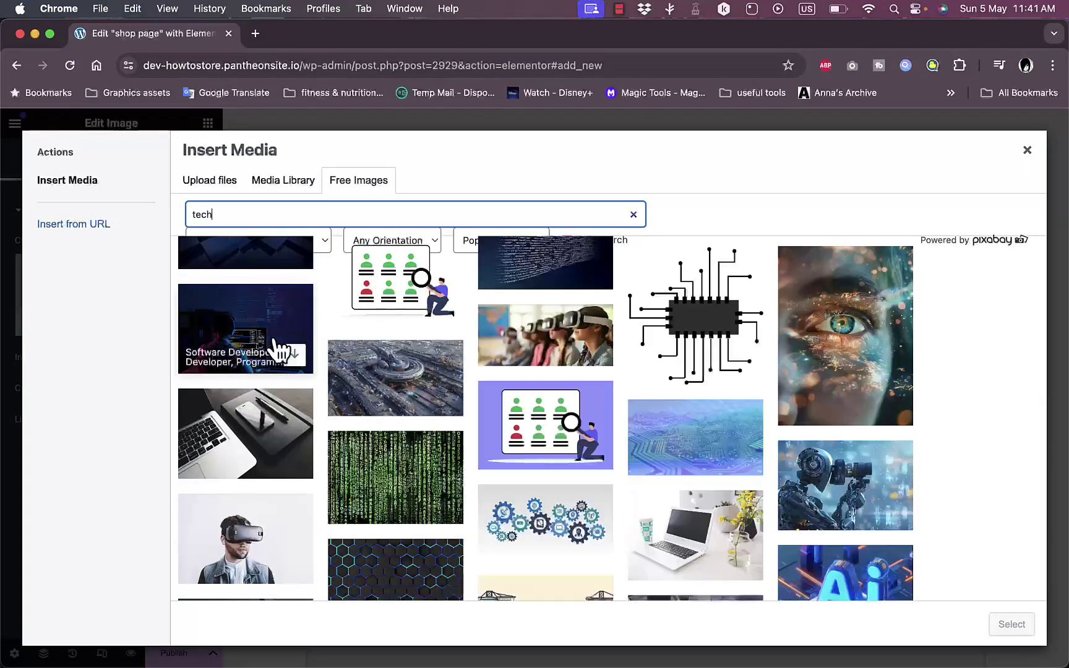
{"action": "left_click", "coordinate": [259, 327]}
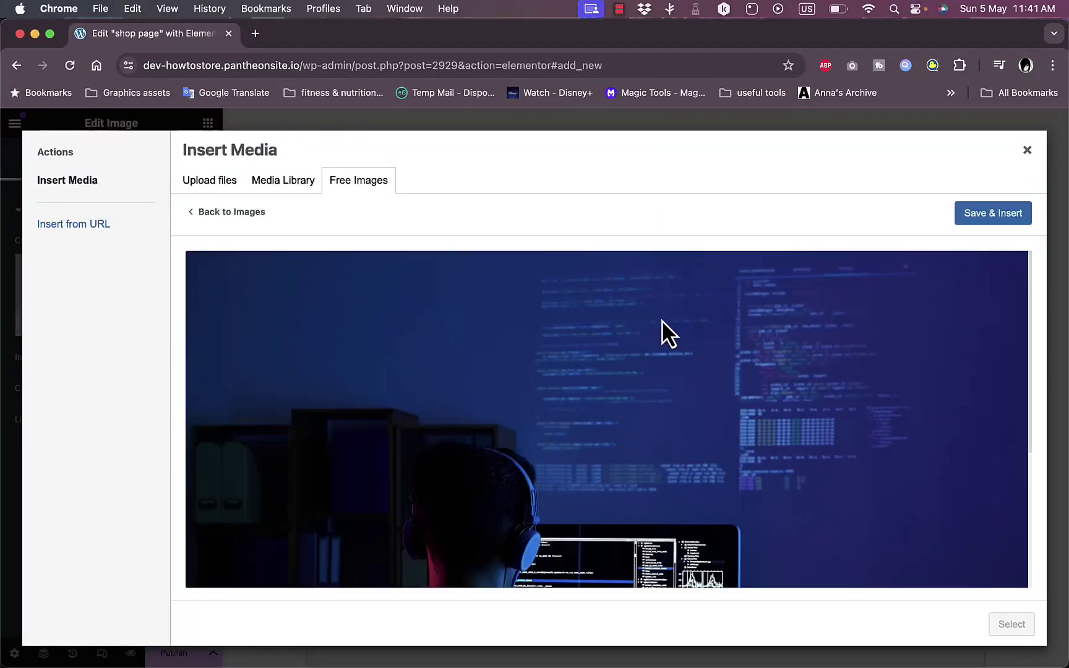
{"action": "left_click", "coordinate": [994, 217]}
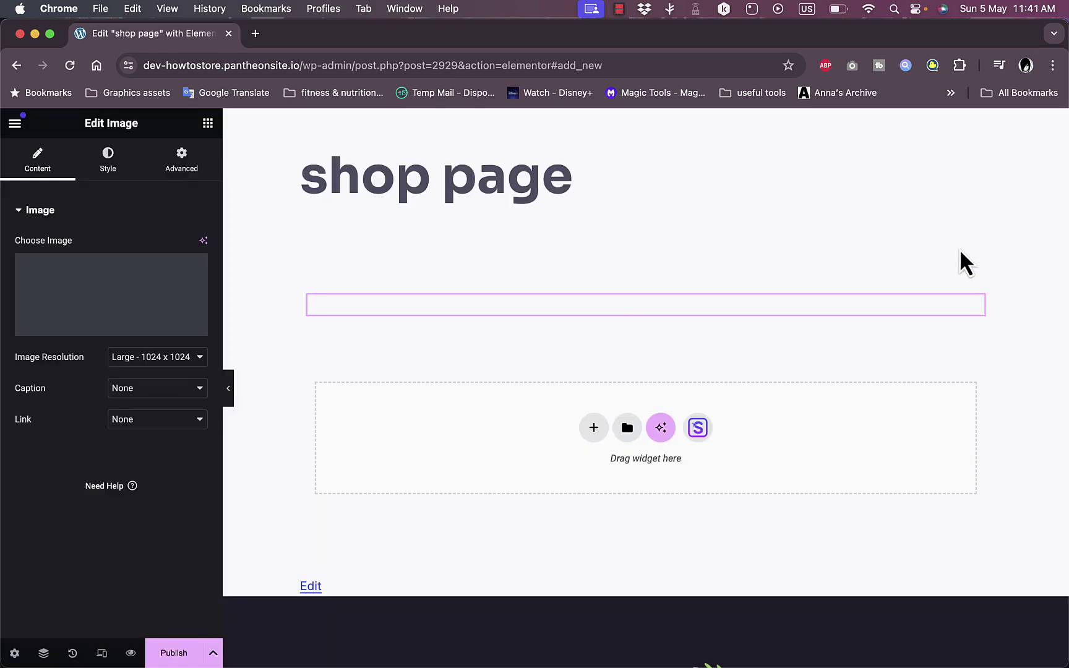
{"action": "scroll", "coordinate": [1041, 334], "scroll_direction": "down", "scroll_amount": 5}
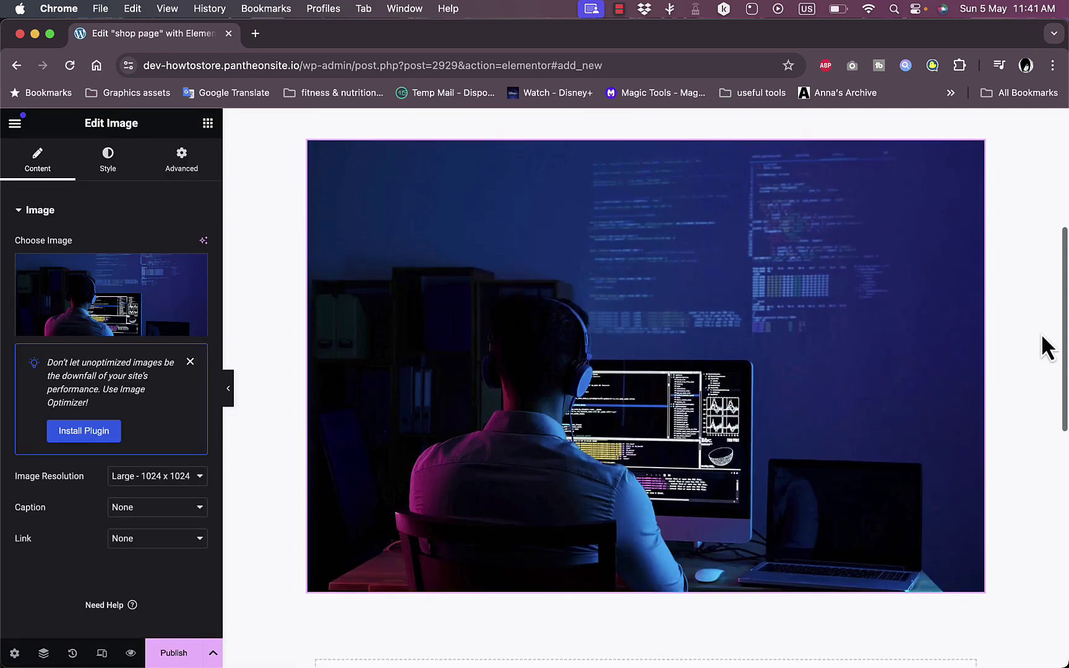
{"action": "scroll", "coordinate": [1033, 328], "scroll_direction": "up", "scroll_amount": 5}
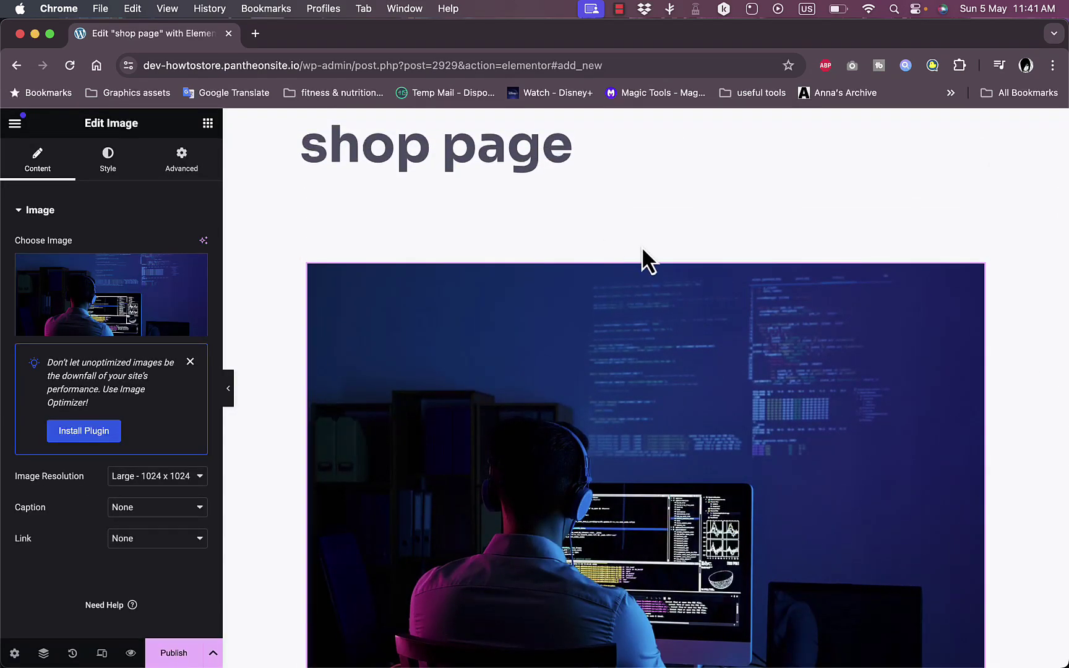
{"action": "key", "text": "super+z"}
{"action": "key", "text": "super+shift+z"}
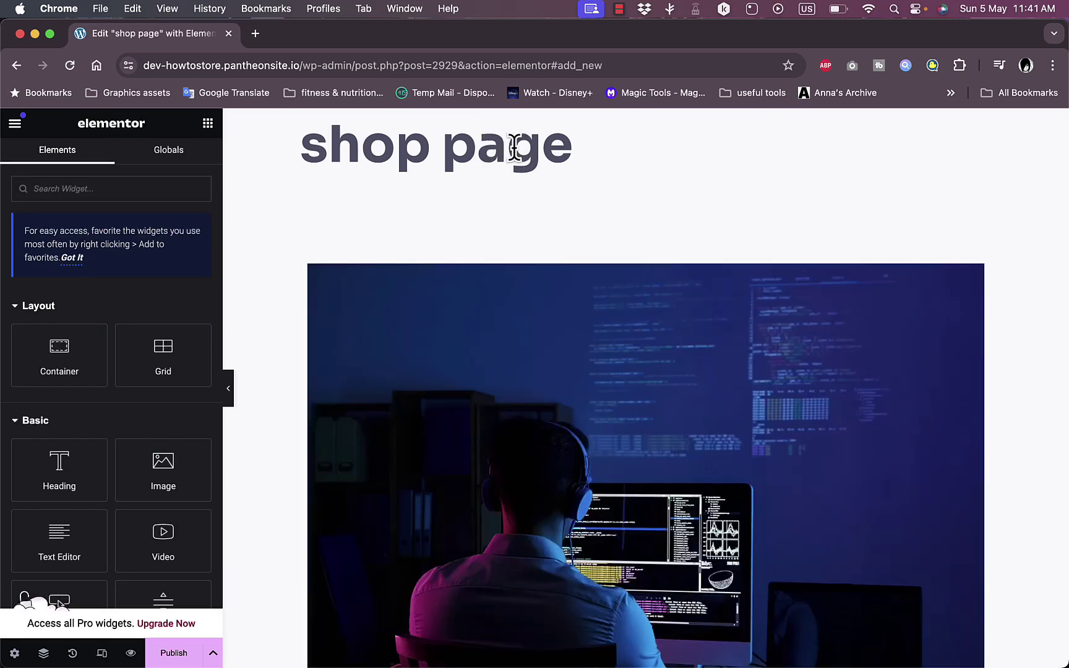
{"action": "scroll", "coordinate": [584, 337], "scroll_direction": "down", "scroll_amount": 2}
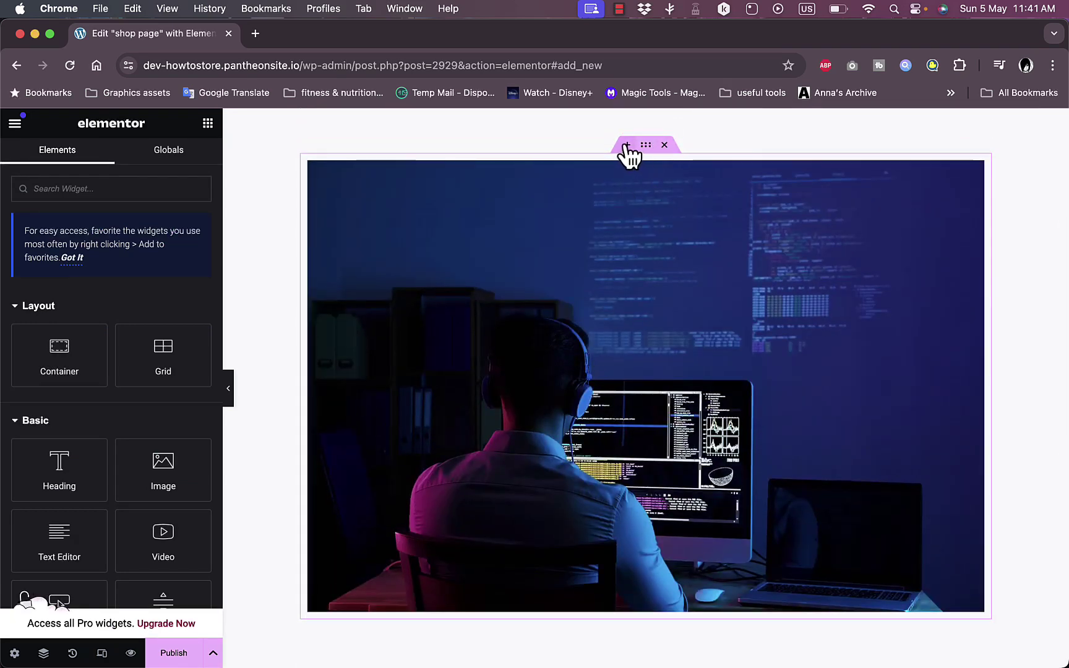
{"action": "left_click_drag", "start_coordinate": [646, 149], "coordinate": [623, 168]}
{"action": "scroll", "coordinate": [623, 167], "scroll_direction": "down", "scroll_amount": 6}
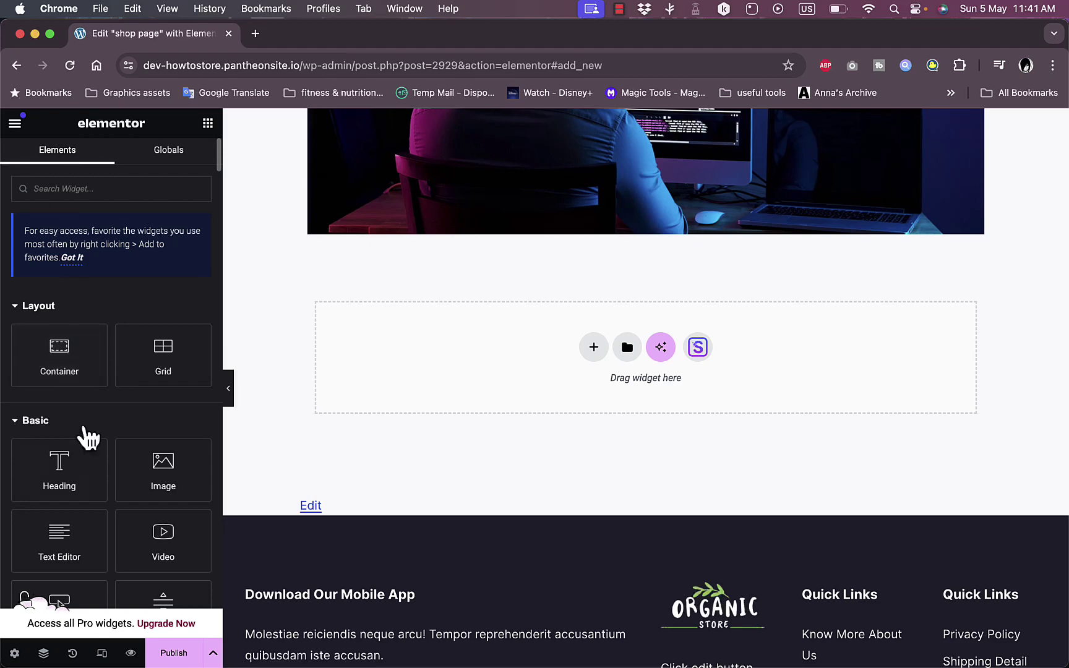
Drag the 'WL: Universal Product Layout' widget into the area below the developer photo.
{"action": "scroll", "coordinate": [126, 437], "scroll_direction": "down", "scroll_amount": 6}
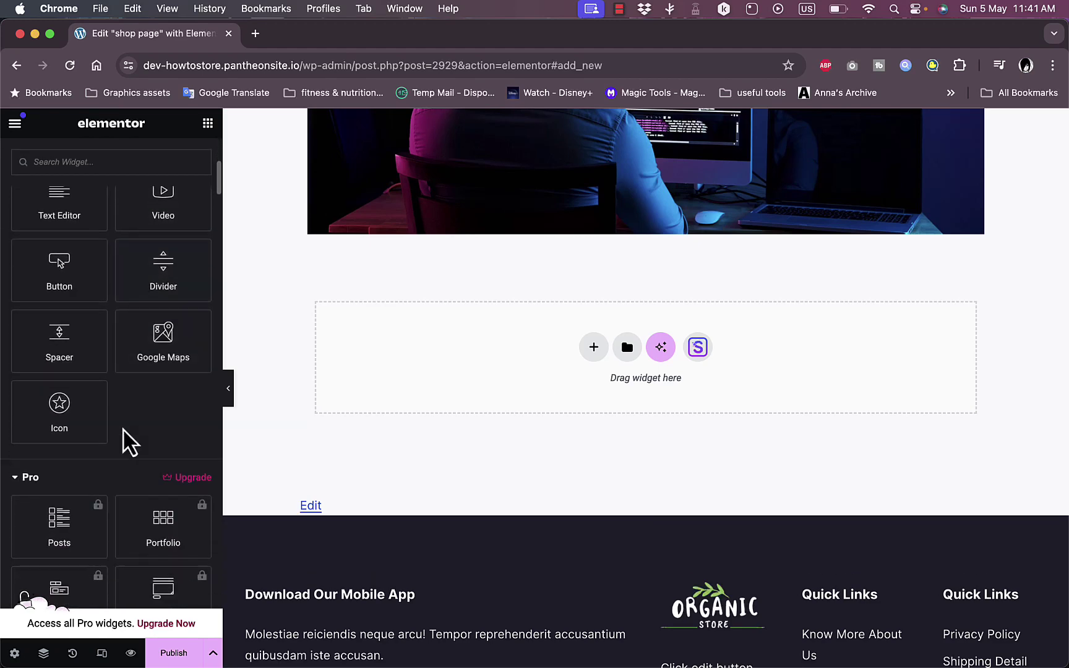
{"action": "scroll", "coordinate": [125, 416], "scroll_direction": "down", "scroll_amount": 20}
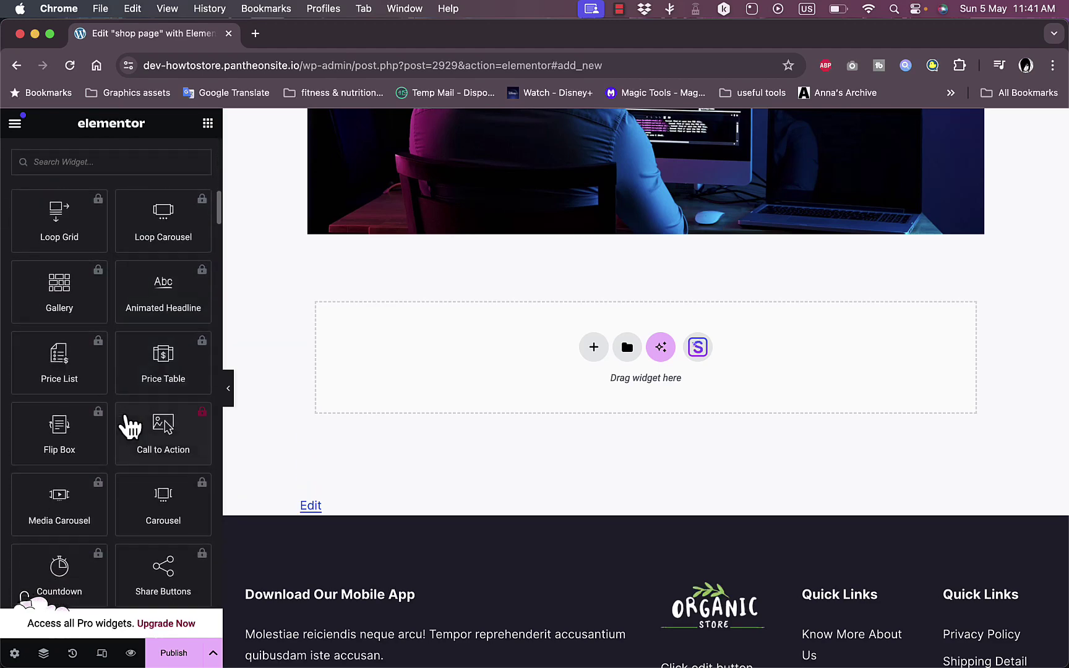
{"action": "scroll", "coordinate": [126, 420], "scroll_direction": "down", "scroll_amount": 20}
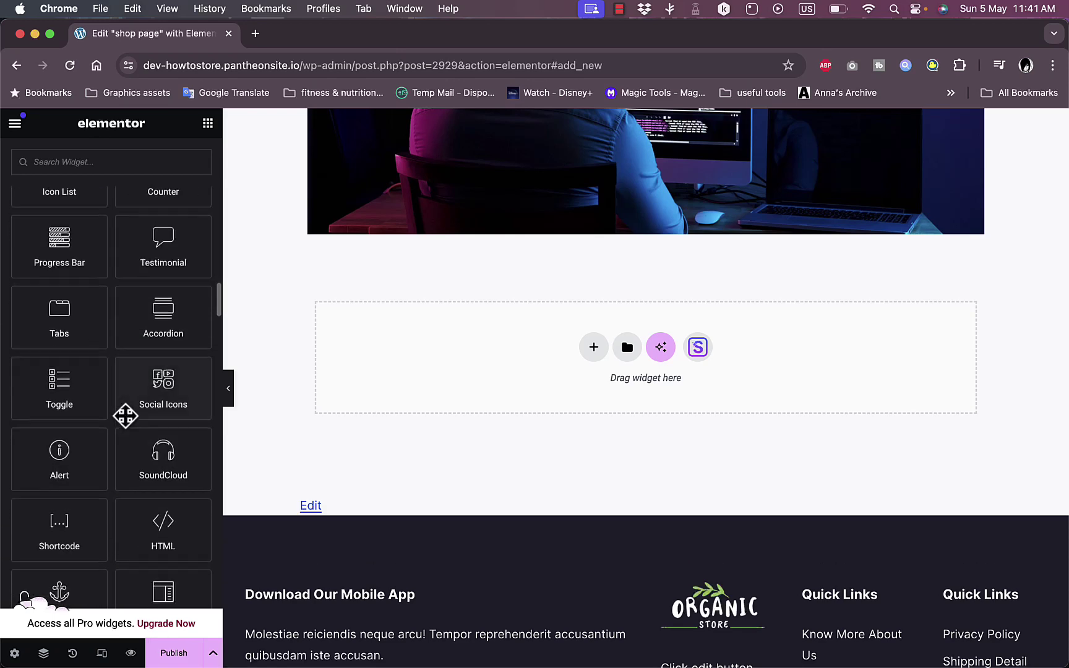
{"action": "scroll", "coordinate": [125, 415], "scroll_direction": "down", "scroll_amount": 20}
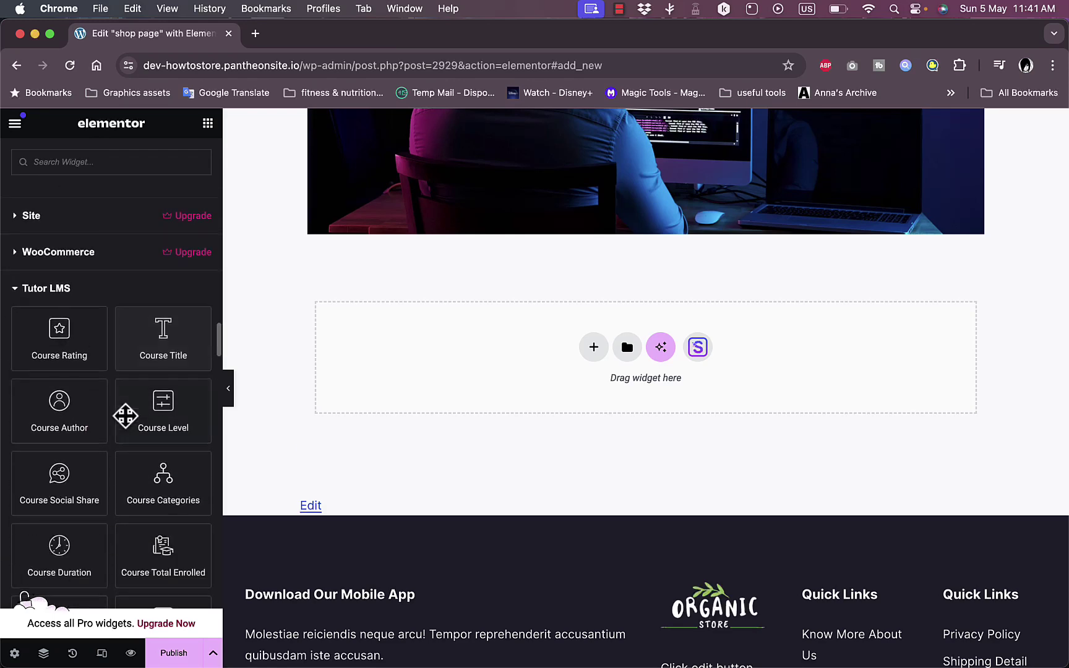
{"action": "scroll", "coordinate": [124, 415], "scroll_direction": "down", "scroll_amount": 6}
{"action": "scroll", "coordinate": [125, 416], "scroll_direction": "up", "scroll_amount": 5}
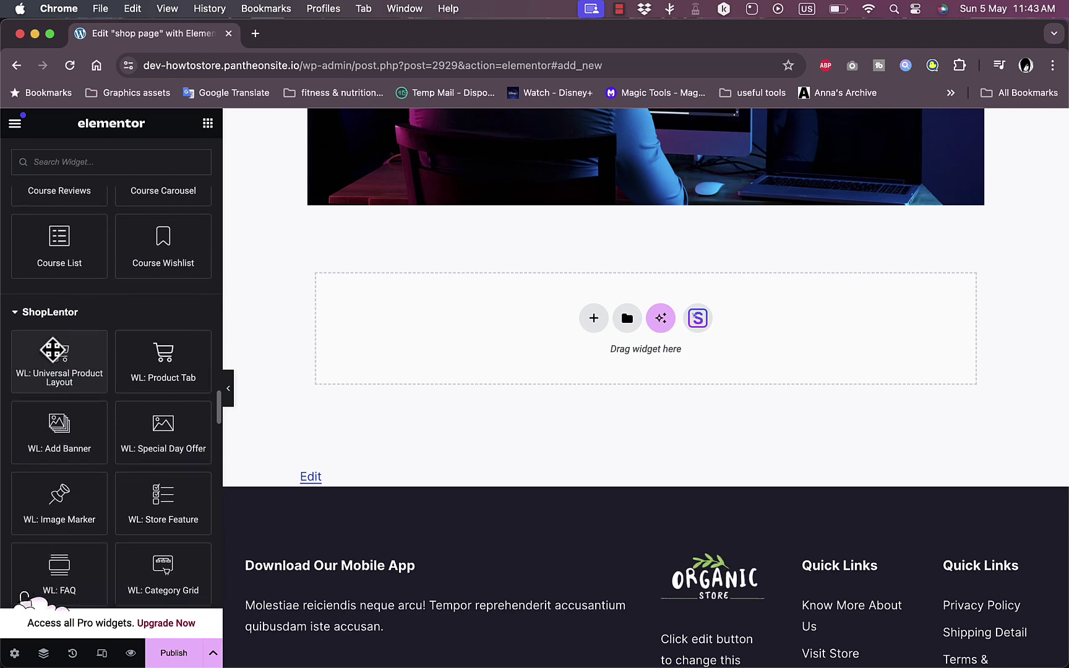
{"action": "scroll", "coordinate": [53, 351], "scroll_direction": "down", "scroll_amount": 2}
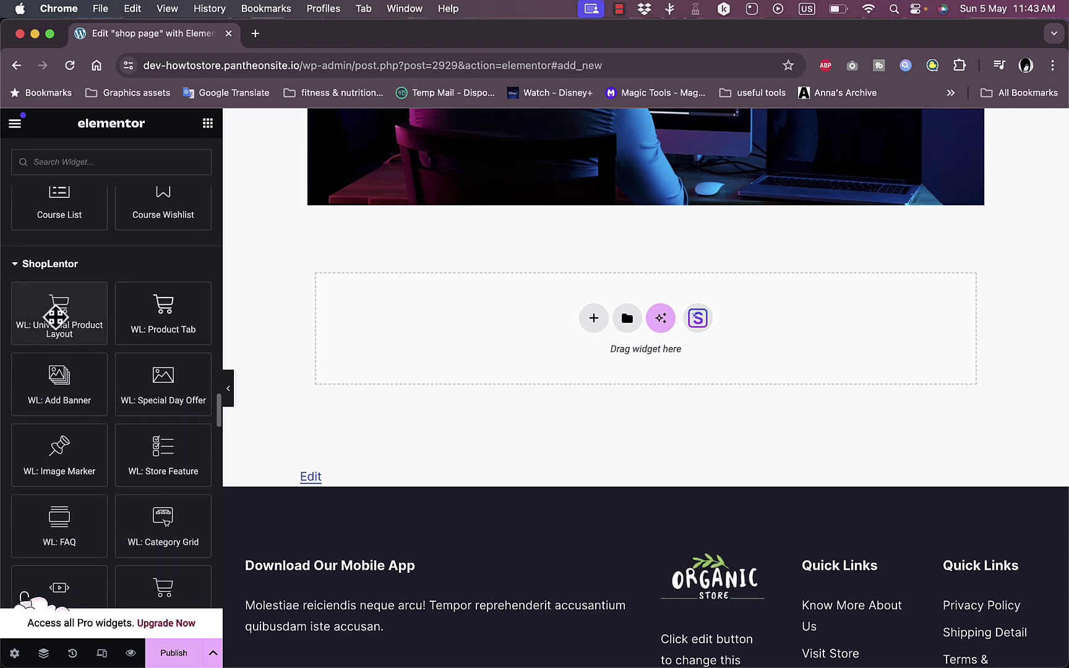
{"action": "left_click_drag", "start_coordinate": [55, 316], "coordinate": [581, 329]}
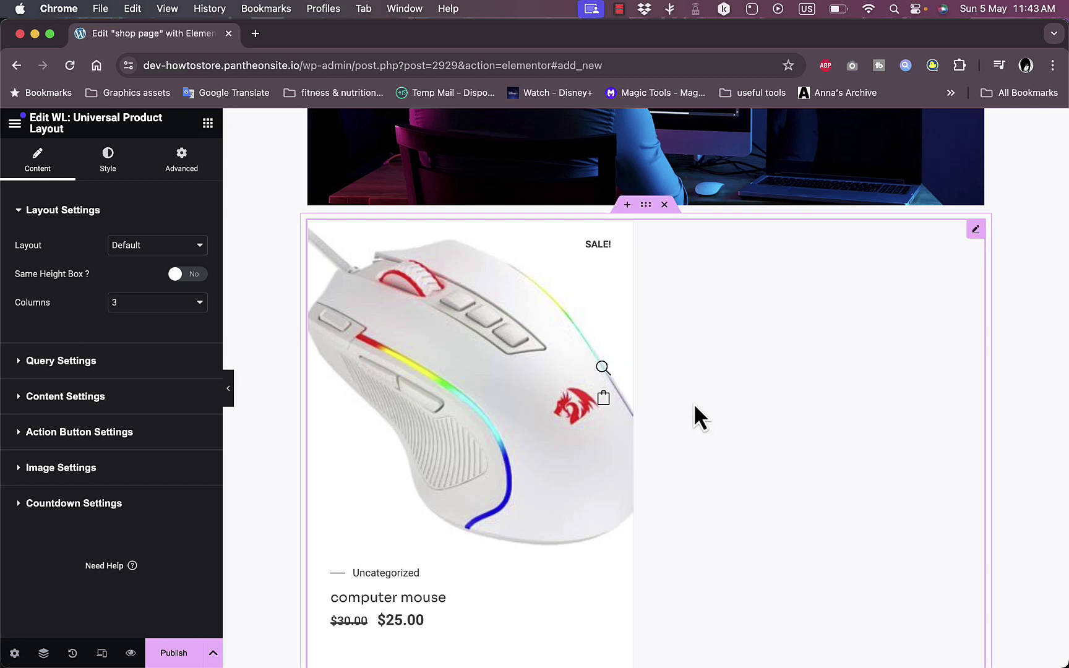
Set the product layout to Slider after trying Tab, and toggle Same Height Box on then off.
{"action": "scroll", "coordinate": [711, 429], "scroll_direction": "down", "scroll_amount": 3}
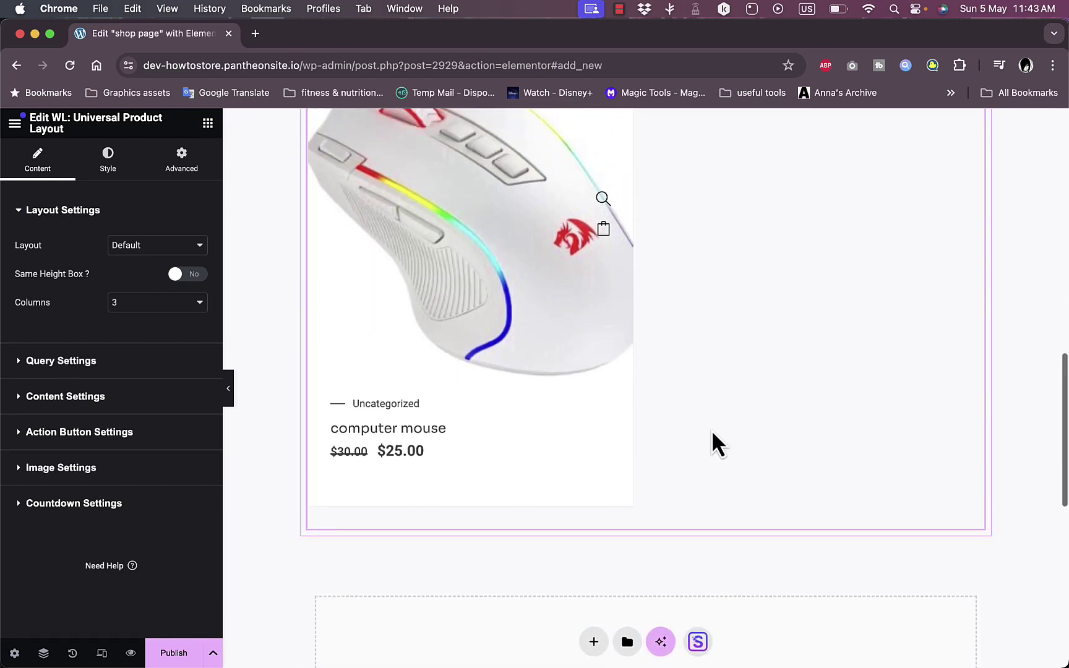
{"action": "scroll", "coordinate": [501, 376], "scroll_direction": "up", "scroll_amount": 1}
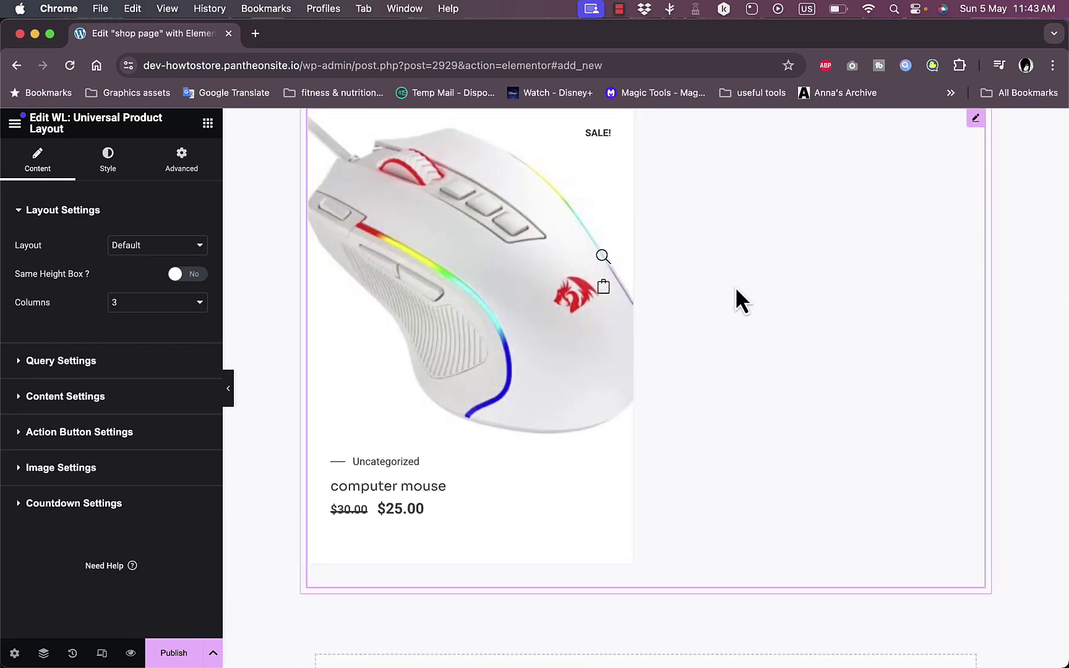
{"action": "scroll", "coordinate": [735, 301], "scroll_direction": "up", "scroll_amount": 2}
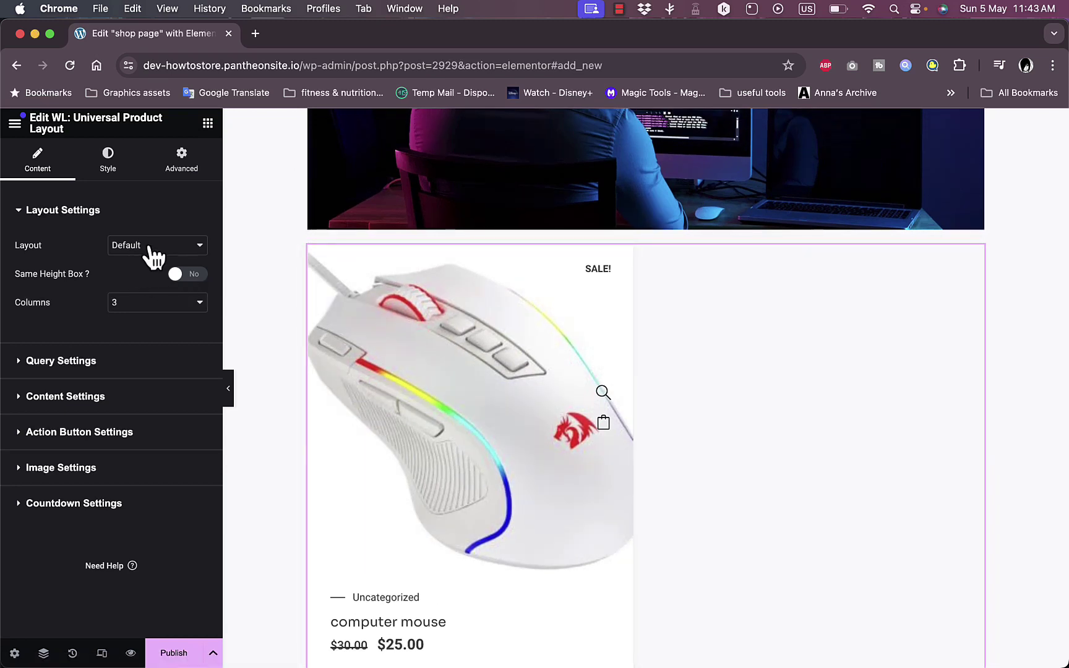
{"action": "left_click", "coordinate": [152, 246]}
{"action": "left_click", "coordinate": [151, 233]}
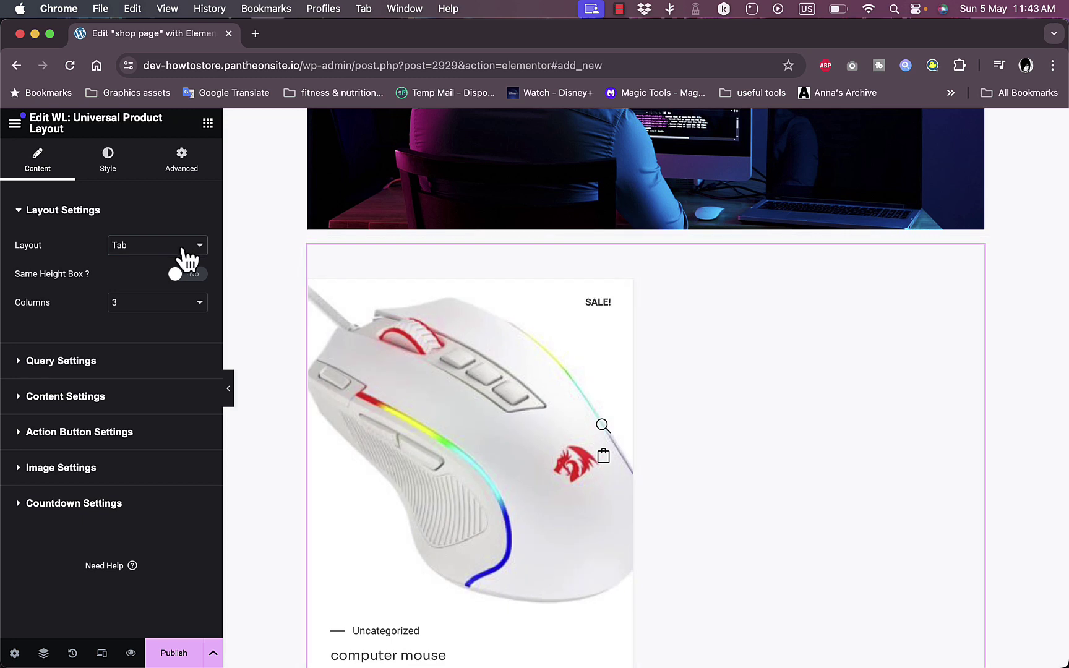
{"action": "left_click", "coordinate": [184, 248]}
{"action": "left_click", "coordinate": [155, 229]}
{"action": "scroll", "coordinate": [678, 264], "scroll_direction": "down", "scroll_amount": 2}
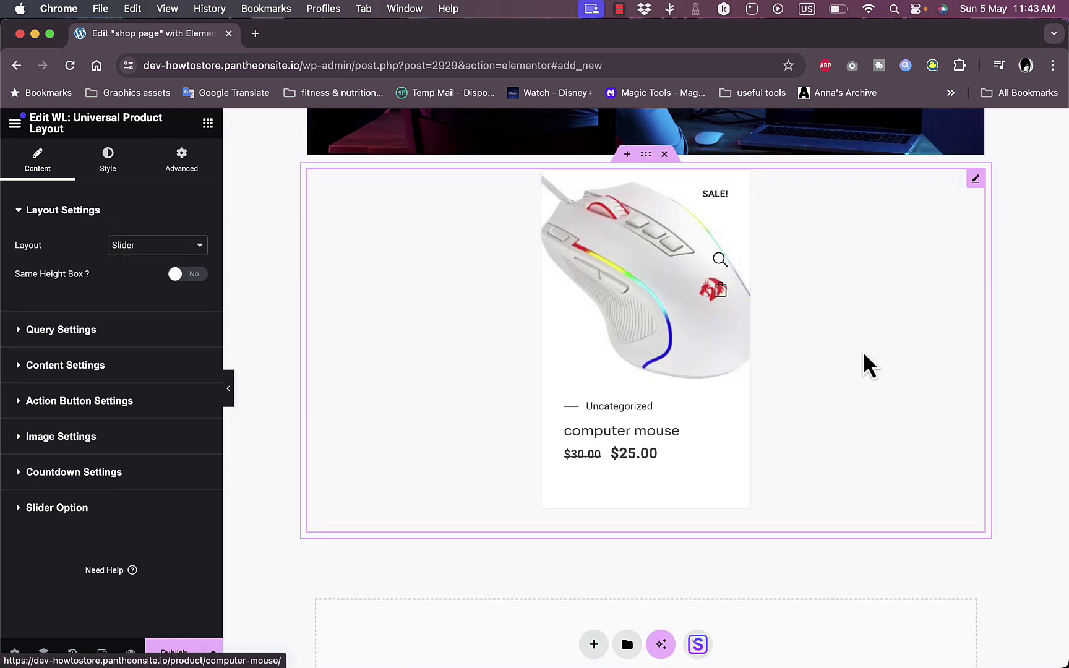
{"action": "left_click", "coordinate": [138, 259]}
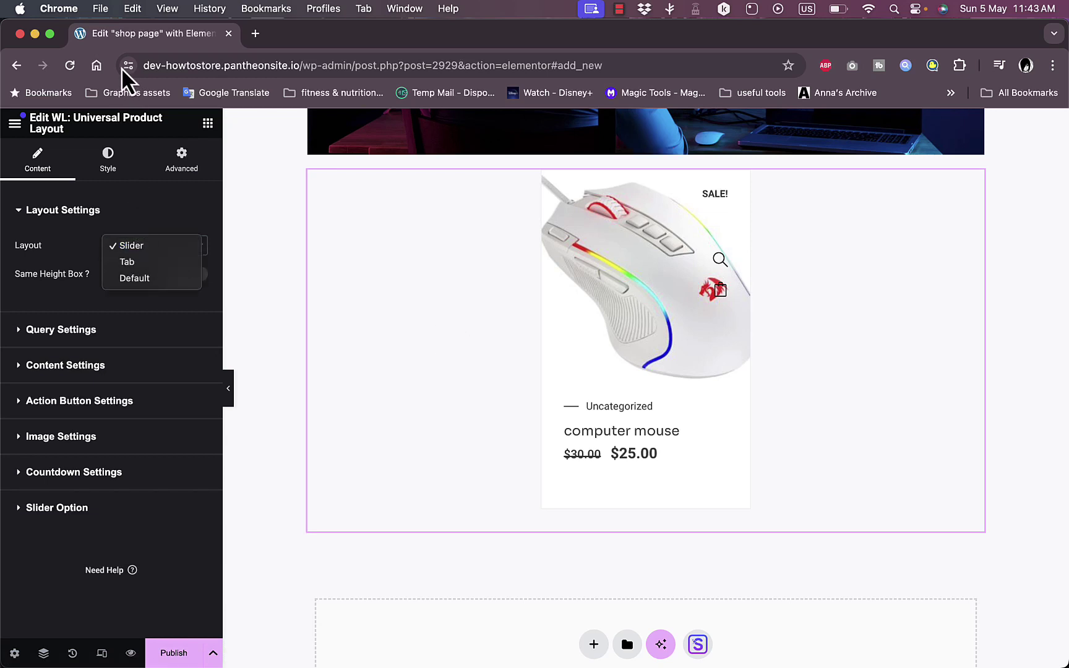
{"action": "left_click", "coordinate": [169, 210]}
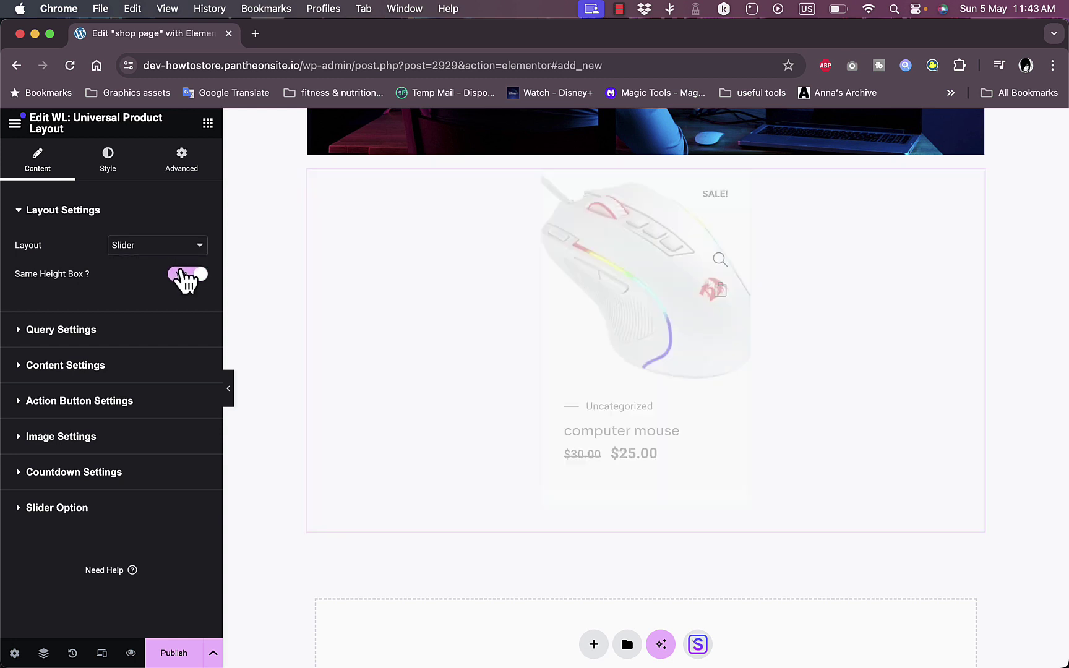
{"action": "left_click", "coordinate": [179, 274]}
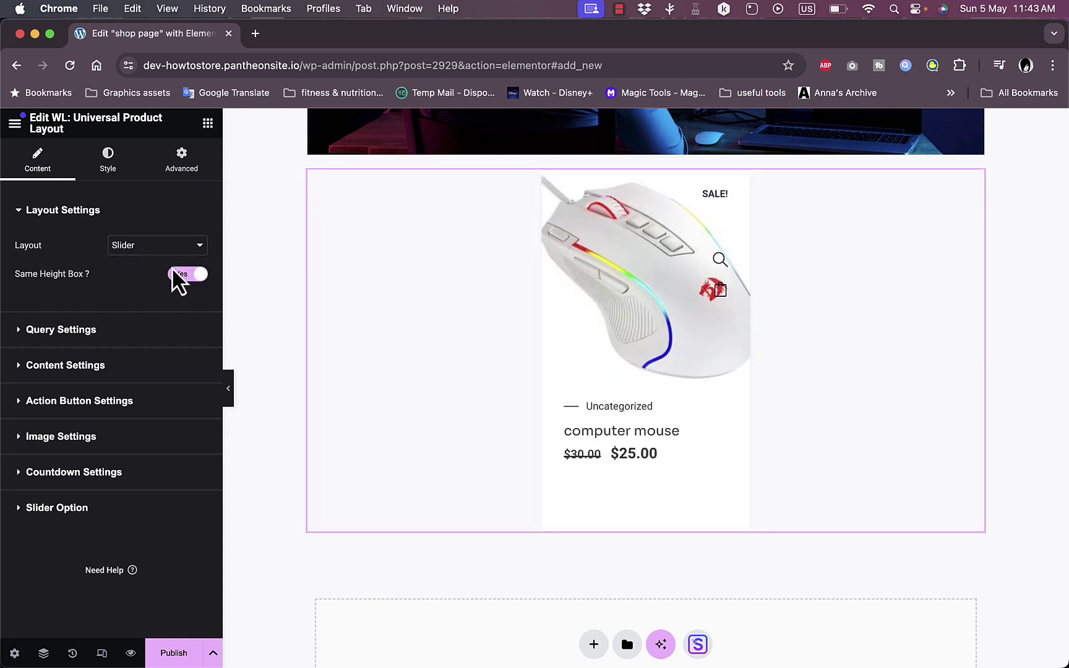
{"action": "left_click", "coordinate": [184, 275]}
{"action": "left_click", "coordinate": [38, 329]}
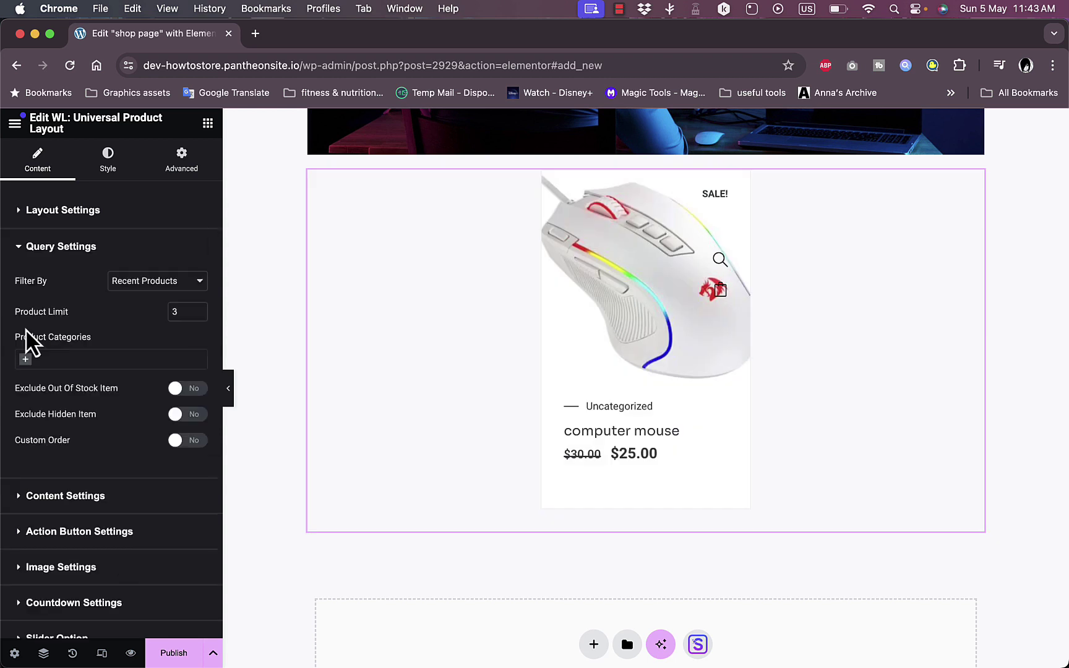
{"action": "left_click", "coordinate": [173, 286]}
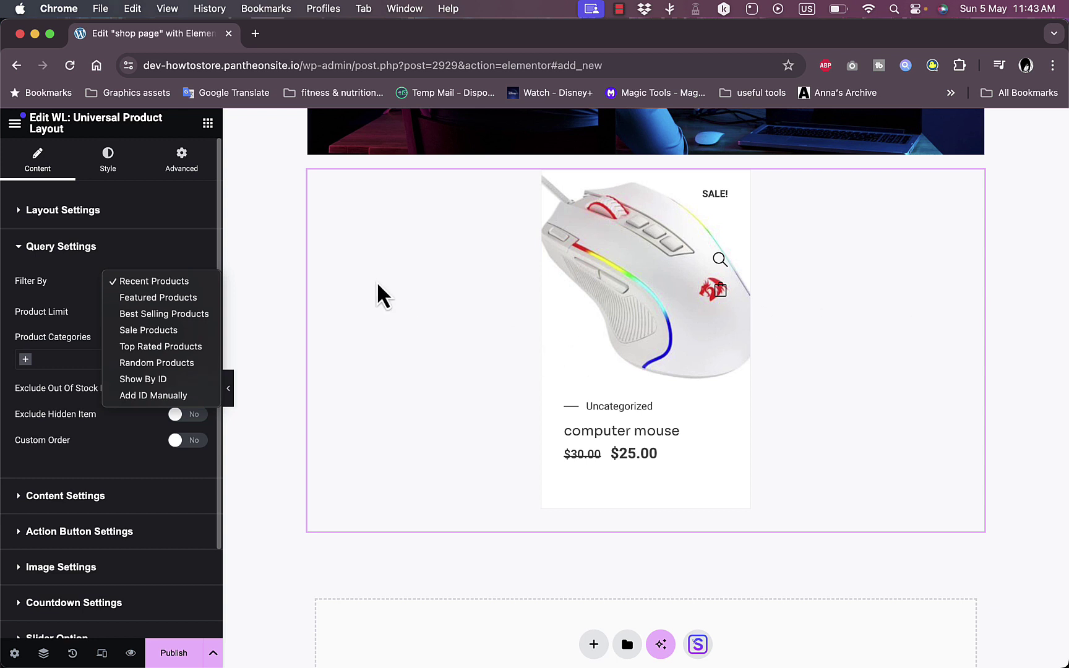
{"action": "left_click", "coordinate": [76, 272]}
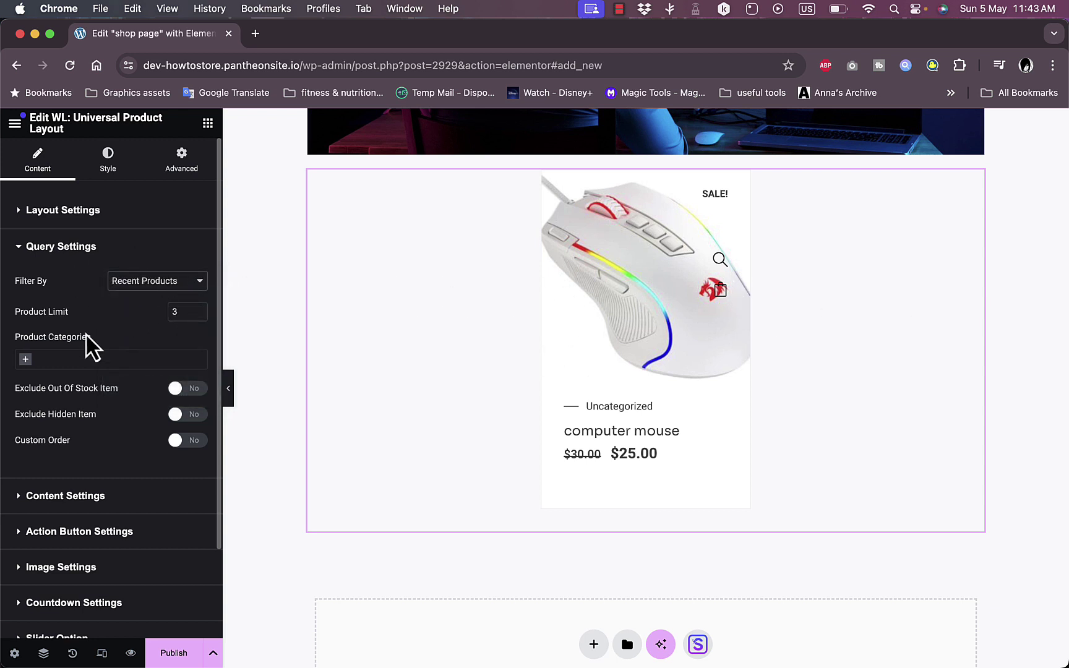
{"action": "left_click", "coordinate": [33, 359]}
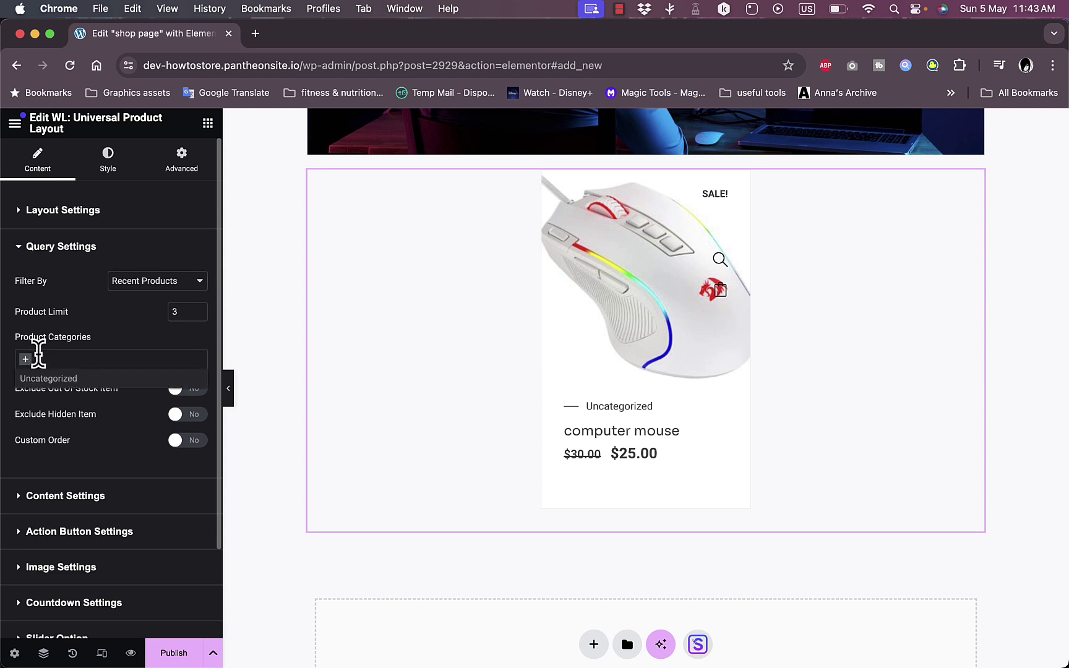
{"action": "left_click", "coordinate": [78, 328]}
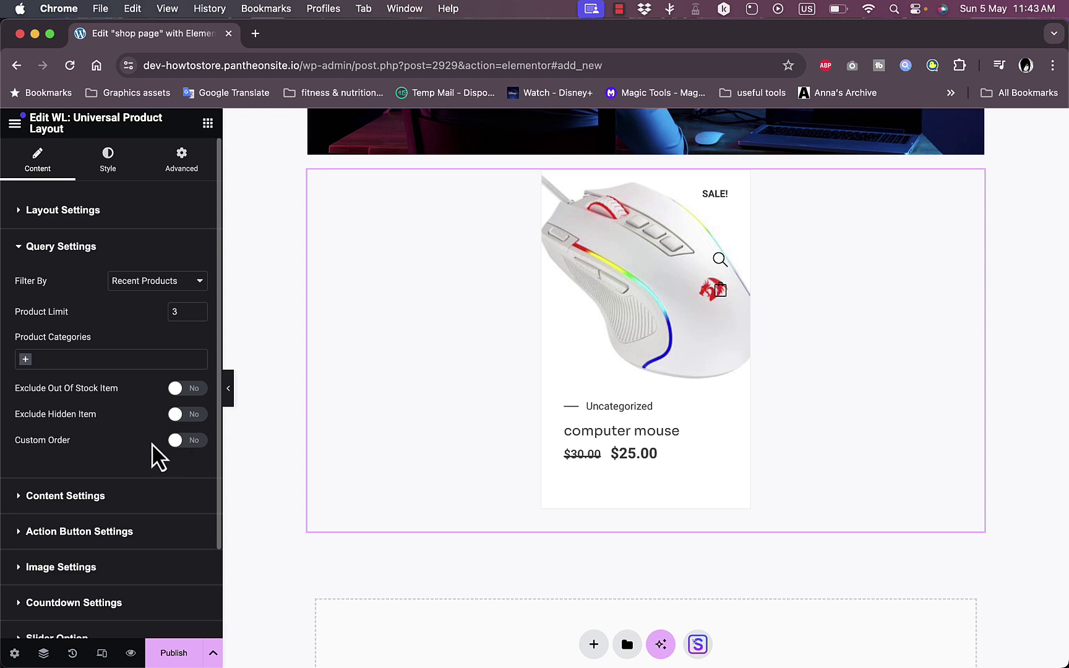
{"action": "left_click", "coordinate": [185, 441]}
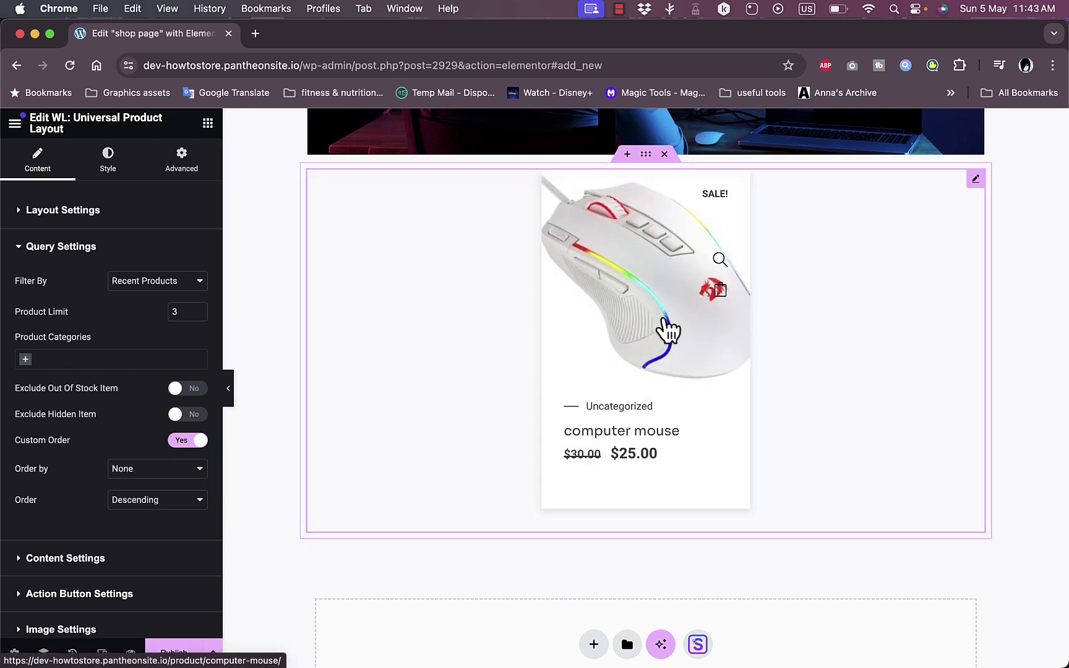
{"action": "left_click", "coordinate": [199, 441]}
{"action": "scroll", "coordinate": [96, 433], "scroll_direction": "down", "scroll_amount": 3}
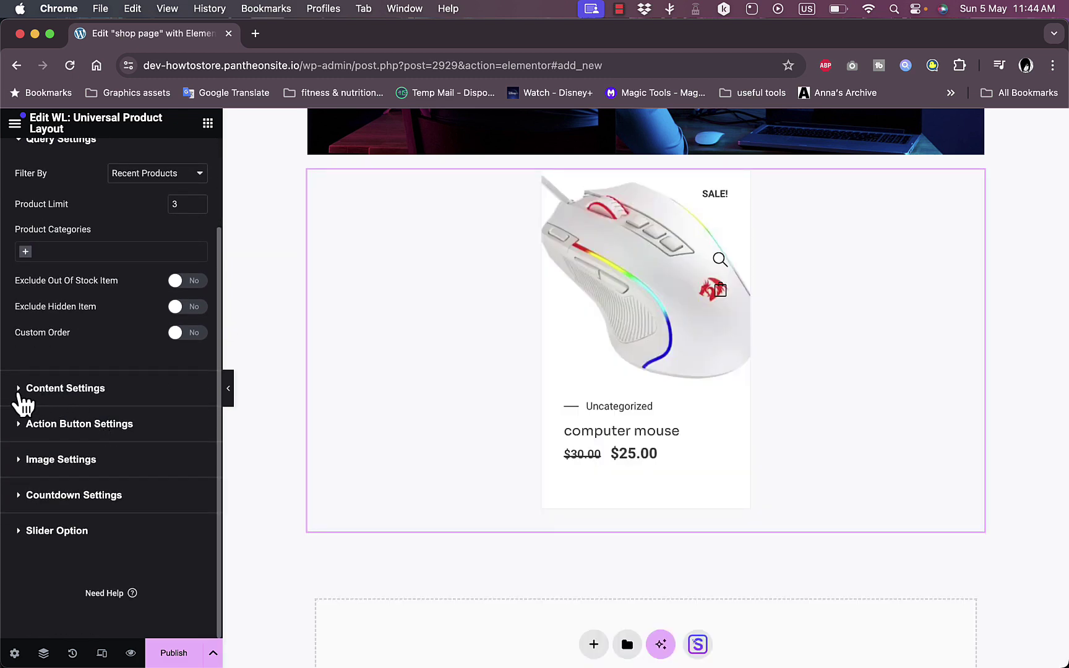
Set the product card content style to Style Four, after trying Styles Two and Three.
{"action": "left_click", "coordinate": [21, 399]}
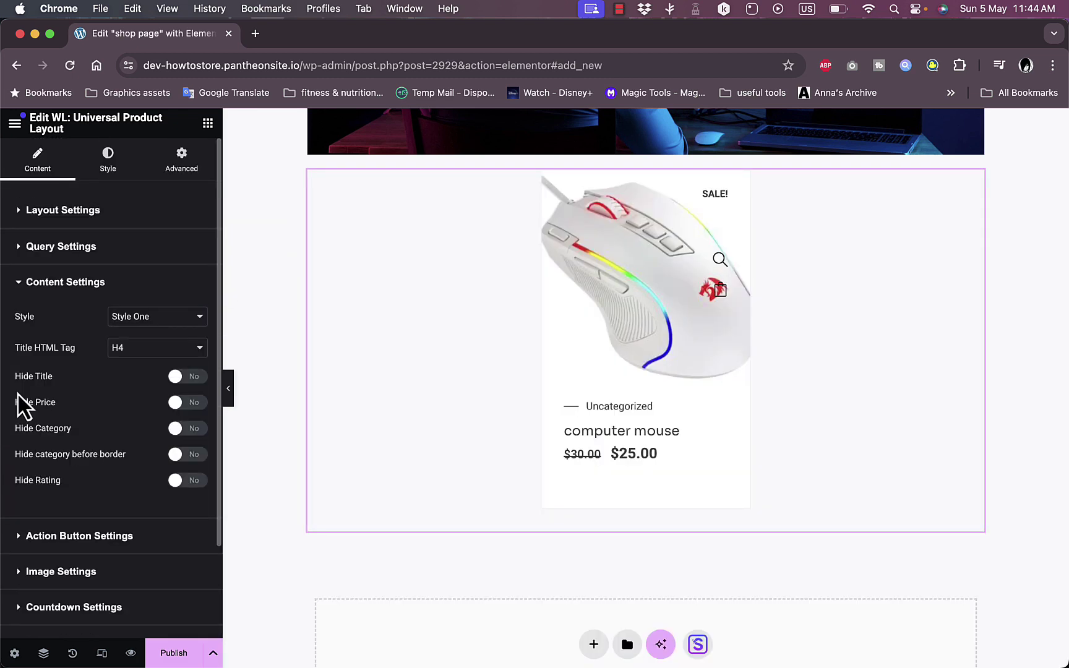
{"action": "left_click", "coordinate": [191, 319]}
{"action": "left_click", "coordinate": [167, 337]}
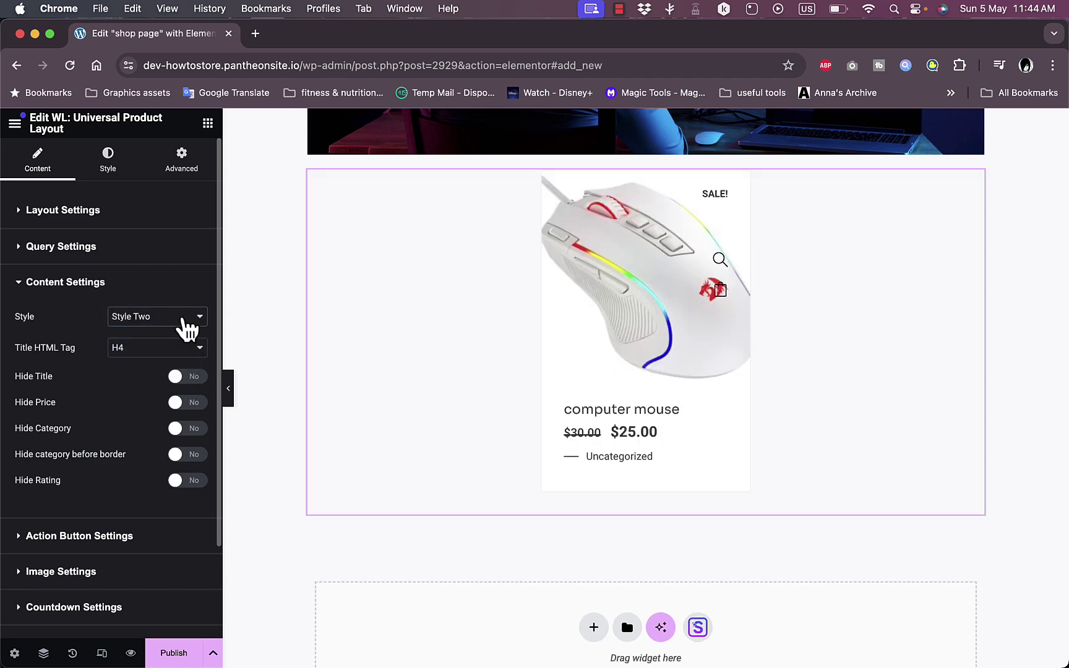
{"action": "left_click", "coordinate": [184, 319]}
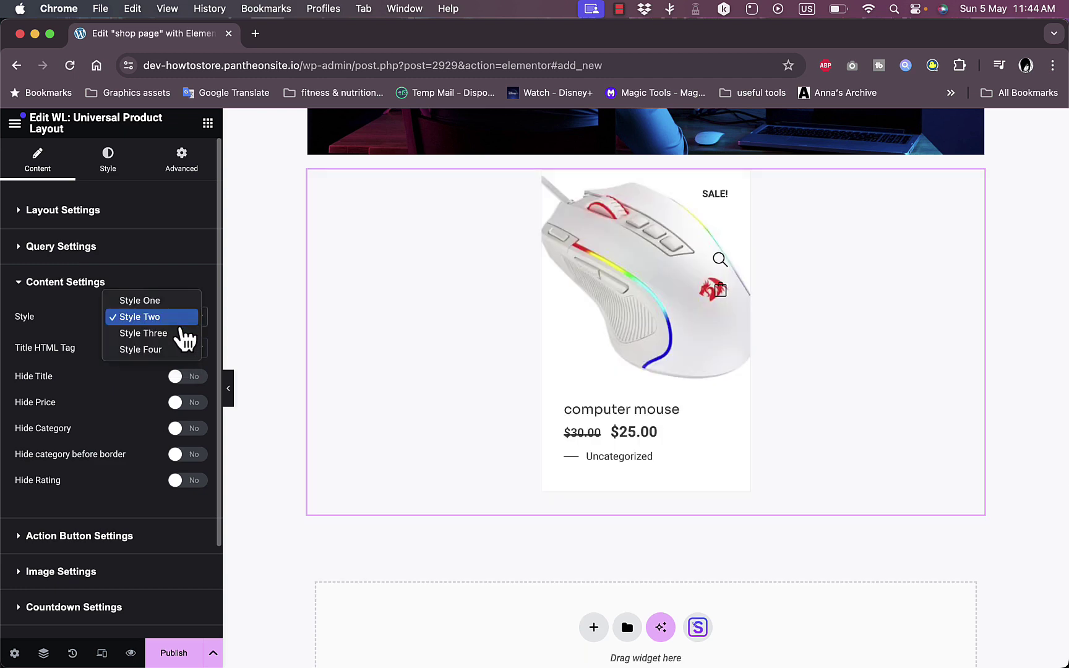
{"action": "left_click", "coordinate": [178, 331]}
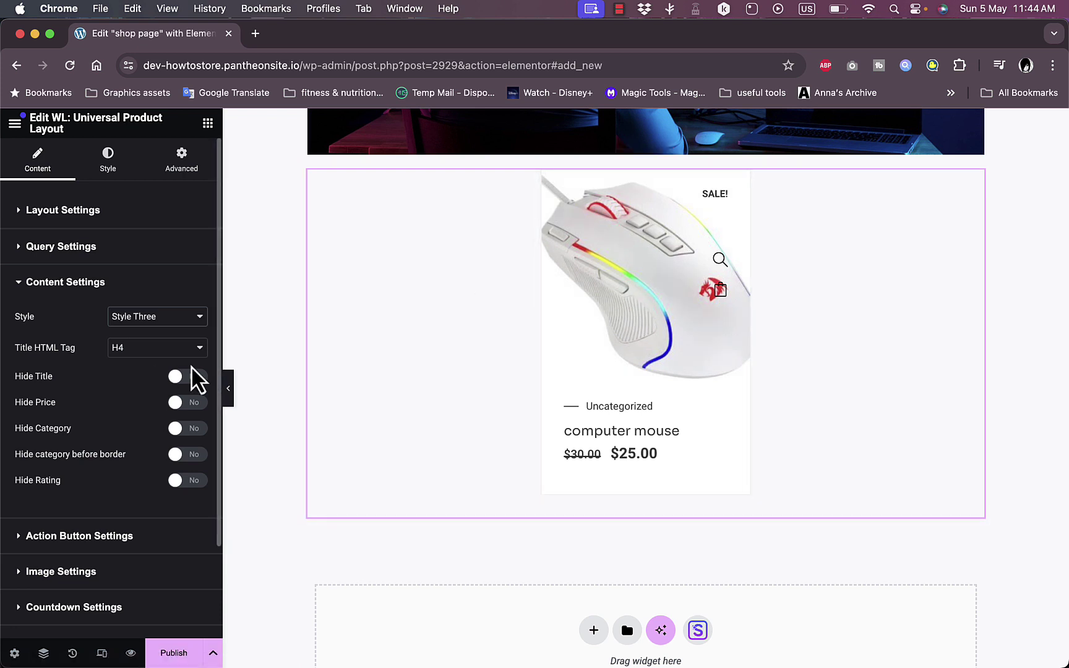
{"action": "left_click", "coordinate": [198, 321]}
{"action": "left_click", "coordinate": [155, 333]}
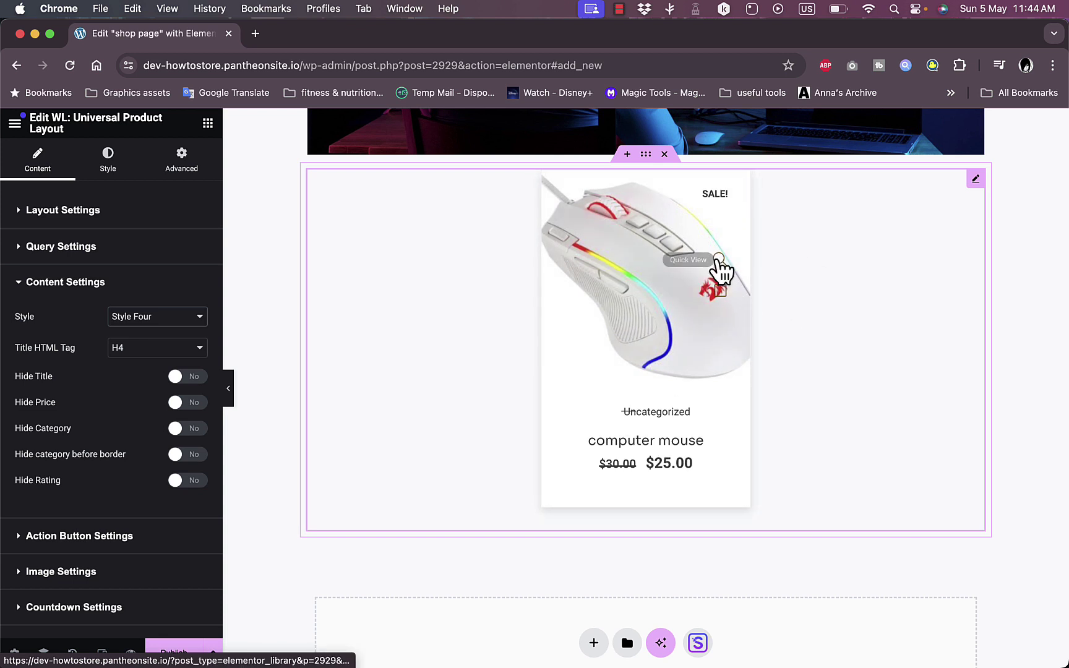
Leave title and price shown after testing their toggles, and turn Hide Category on.
{"action": "left_click", "coordinate": [180, 379]}
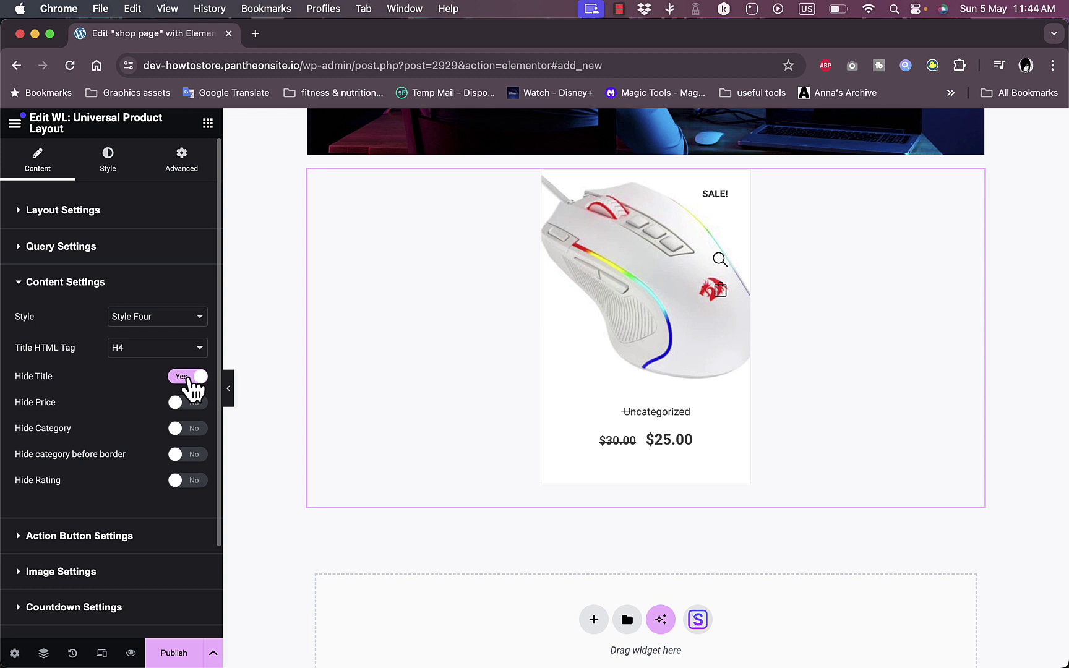
{"action": "left_click", "coordinate": [189, 379]}
{"action": "left_click", "coordinate": [189, 379]}
{"action": "left_click", "coordinate": [188, 379]}
{"action": "left_click", "coordinate": [189, 379]}
{"action": "left_click", "coordinate": [189, 379]}
{"action": "left_click", "coordinate": [183, 404]}
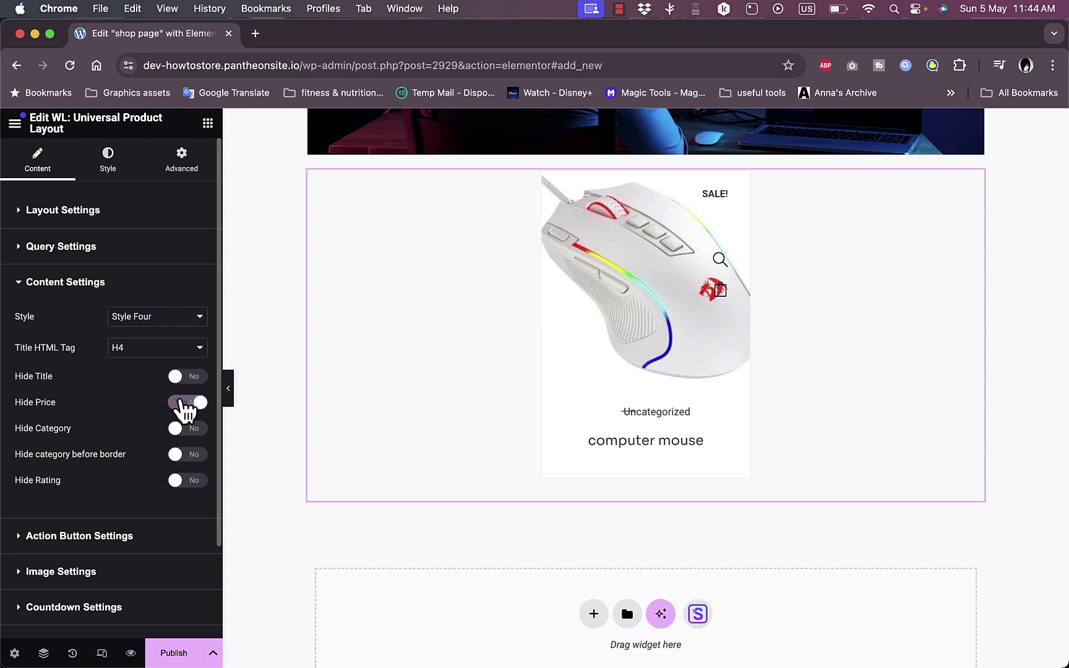
{"action": "left_click", "coordinate": [183, 405]}
{"action": "left_click", "coordinate": [185, 432]}
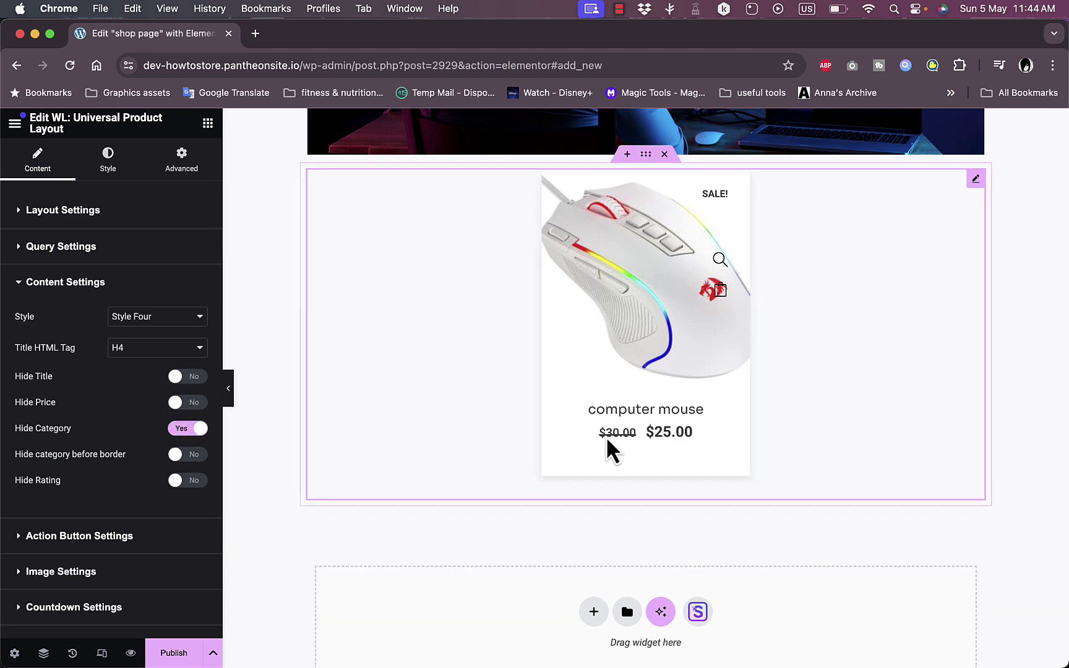
{"action": "left_click", "coordinate": [182, 481]}
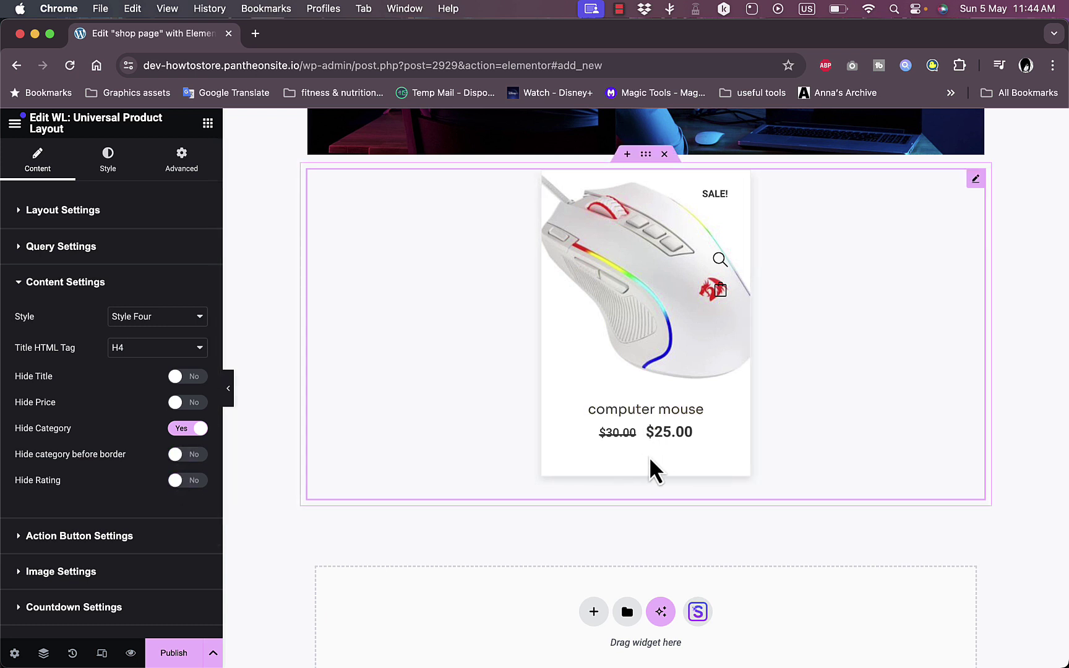
{"action": "scroll", "coordinate": [281, 431], "scroll_direction": "down", "scroll_amount": 2}
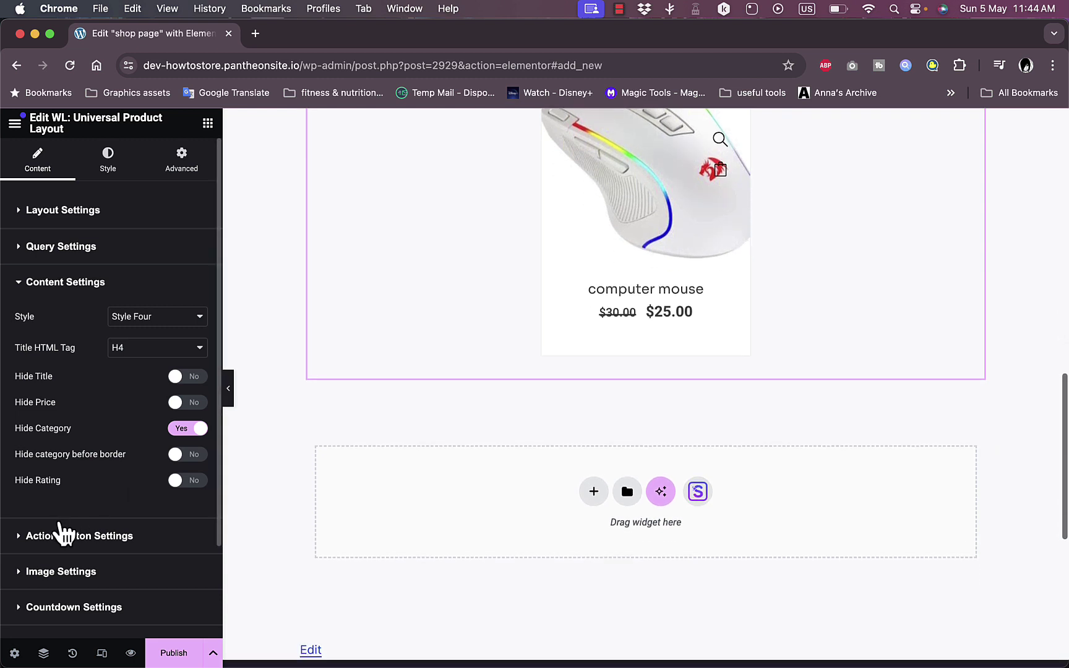
In Action Button Settings, toggle the action button off and on, leaving it enabled.
{"action": "left_click", "coordinate": [25, 537]}
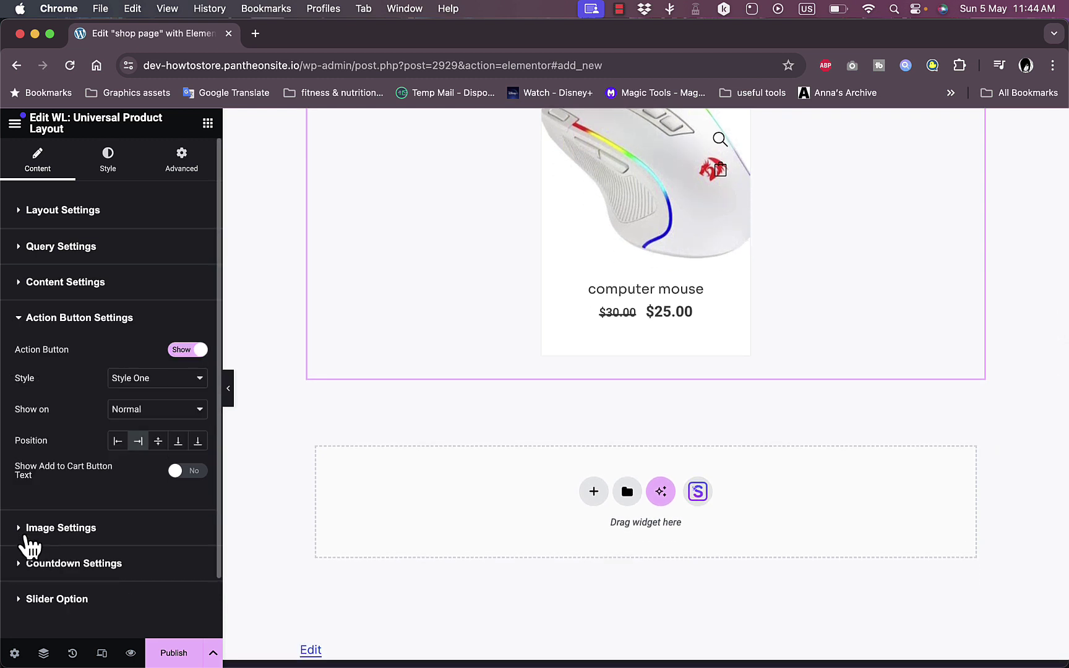
{"action": "left_click", "coordinate": [192, 351]}
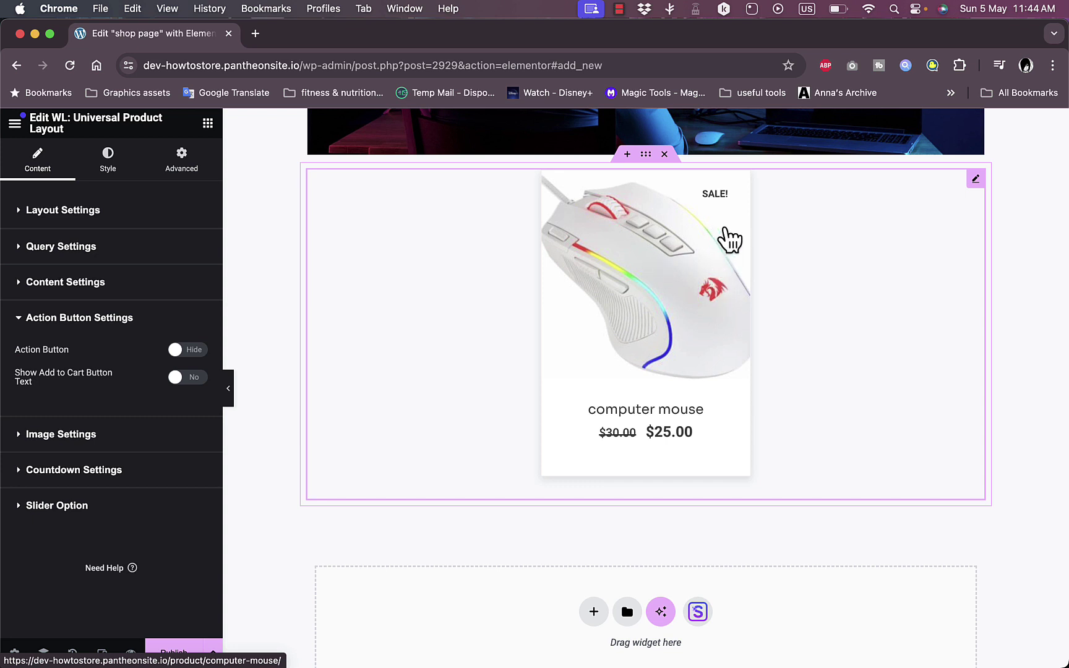
{"action": "left_click", "coordinate": [179, 350]}
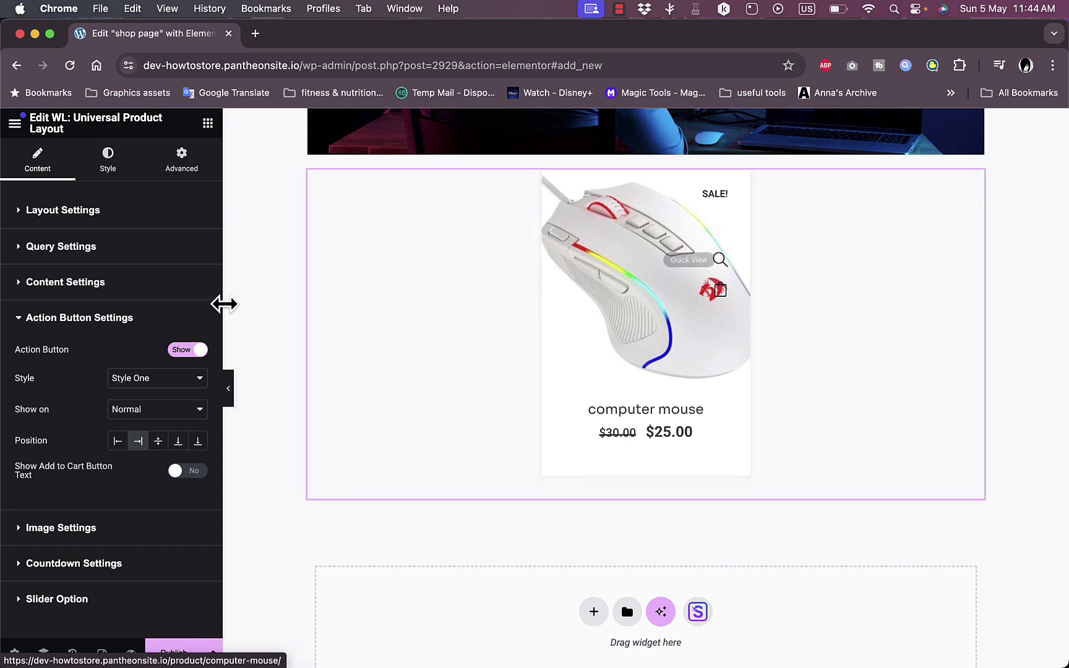
{"action": "left_click", "coordinate": [192, 350]}
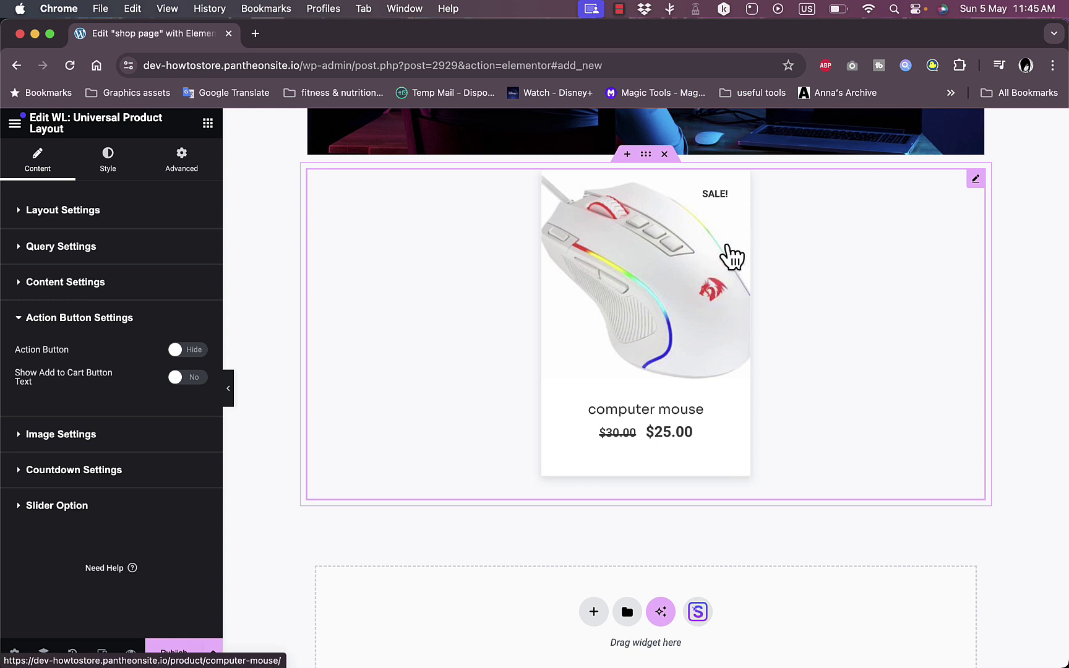
{"action": "left_click", "coordinate": [192, 350]}
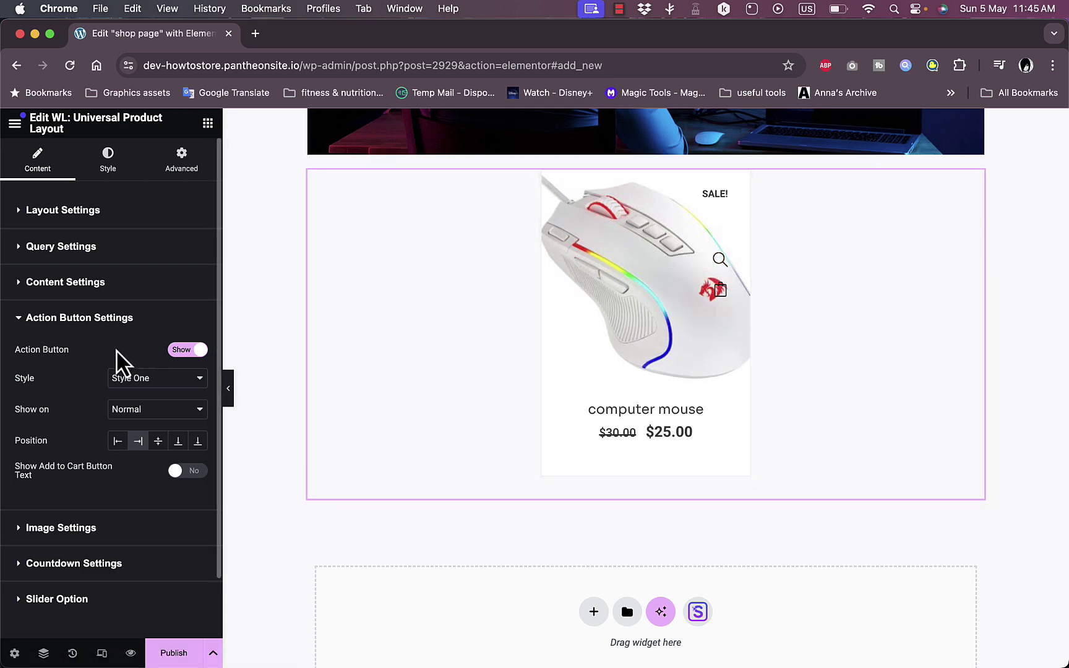
Set the action buttons to Style Three, shown only on hover.
{"action": "left_click", "coordinate": [146, 380]}
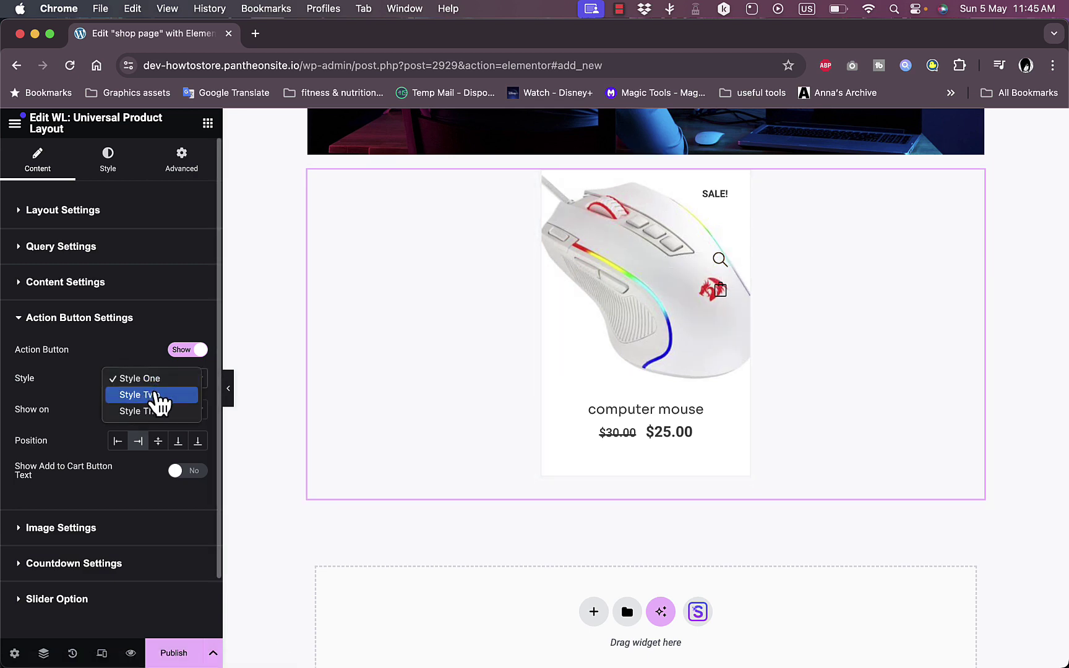
{"action": "left_click", "coordinate": [155, 396]}
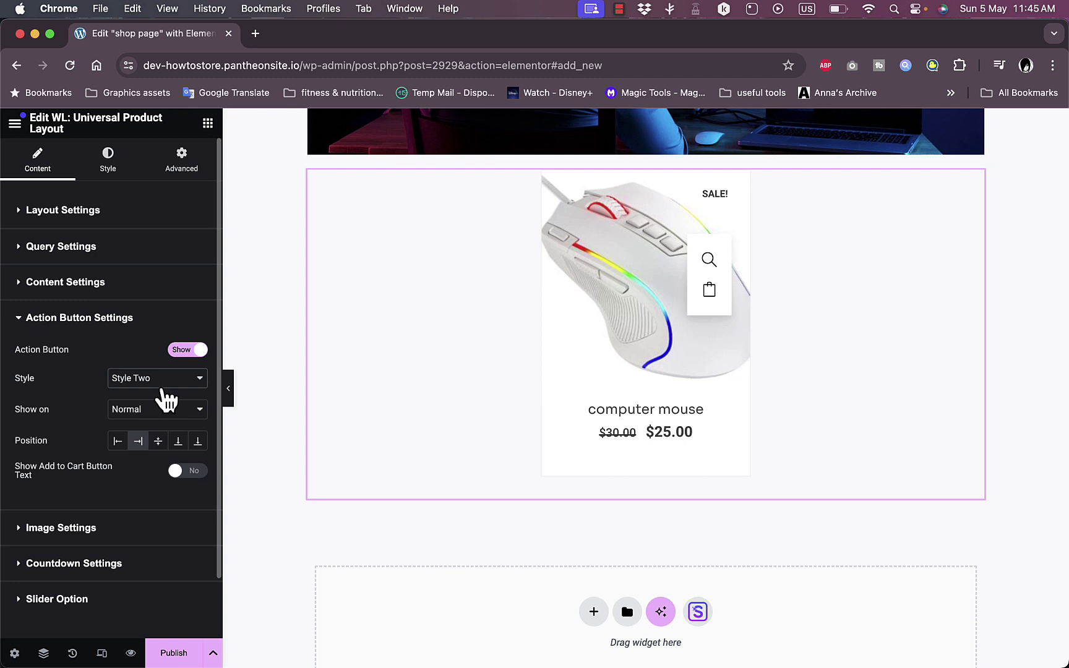
{"action": "left_click", "coordinate": [172, 388]}
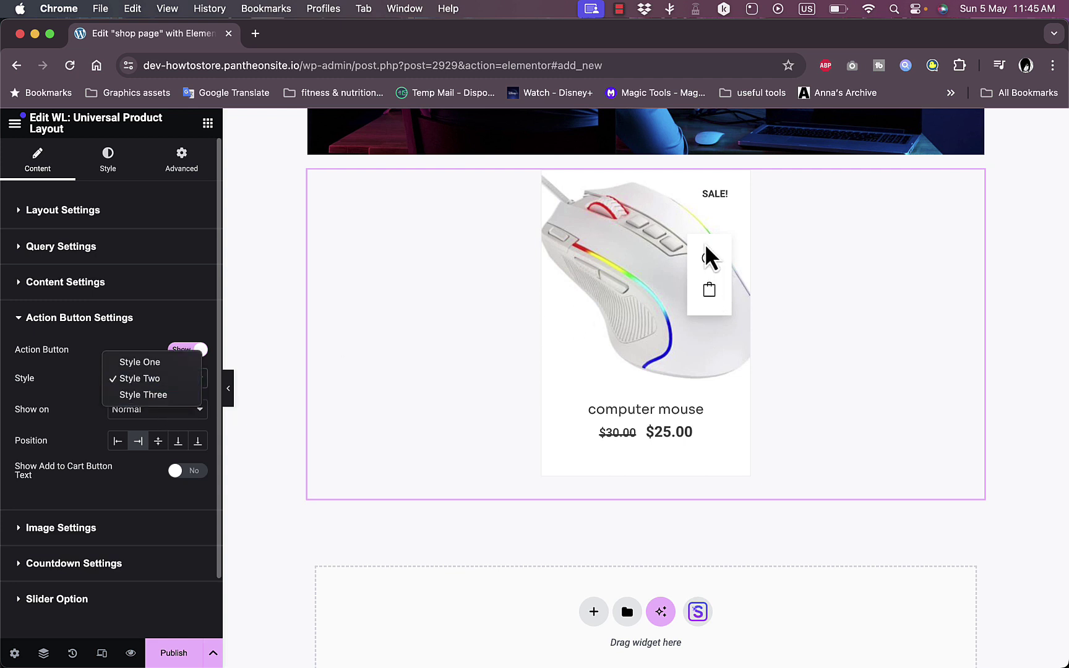
{"action": "left_click", "coordinate": [170, 399]}
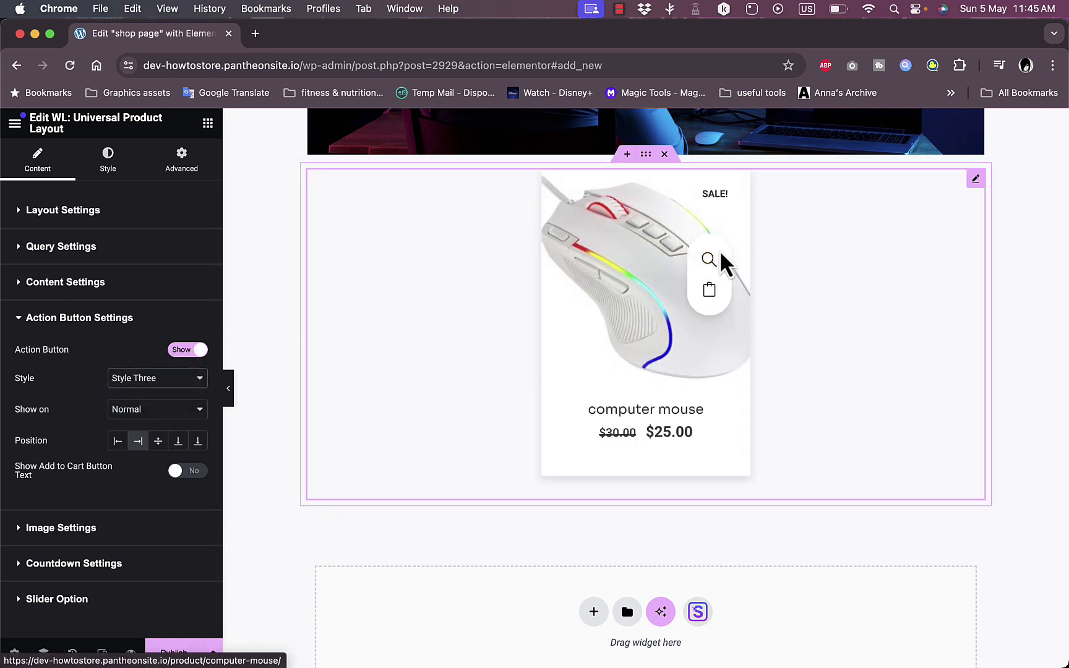
{"action": "left_click", "coordinate": [156, 411]}
{"action": "left_click", "coordinate": [160, 398]}
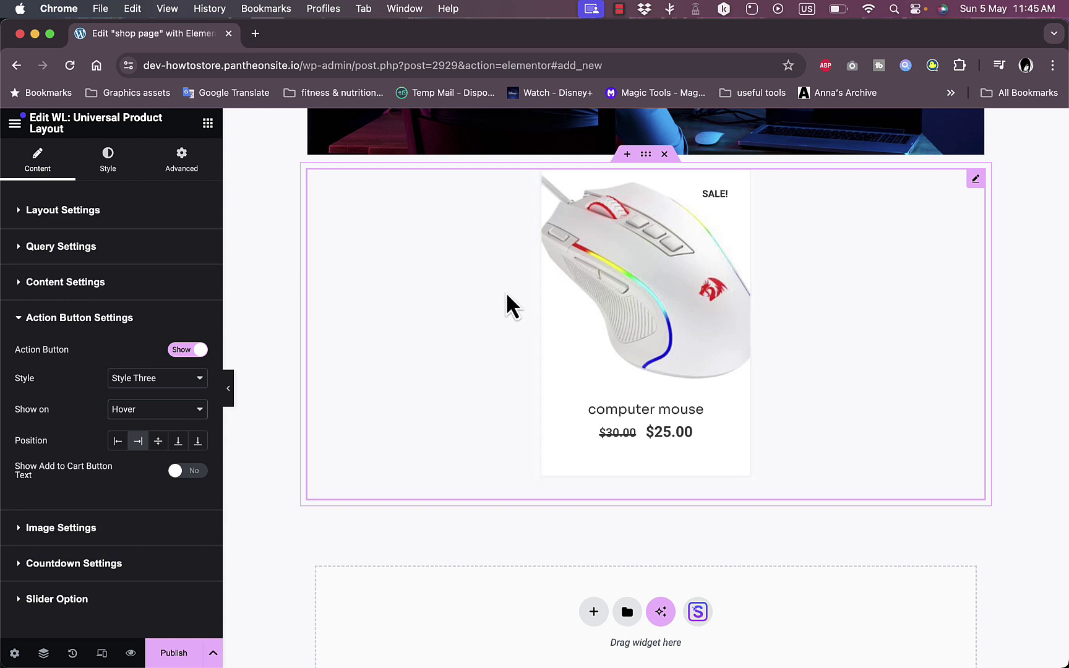
Toggle Show Add to Cart Button Text on and back off.
{"action": "mouse_move", "coordinate": [675, 279]}
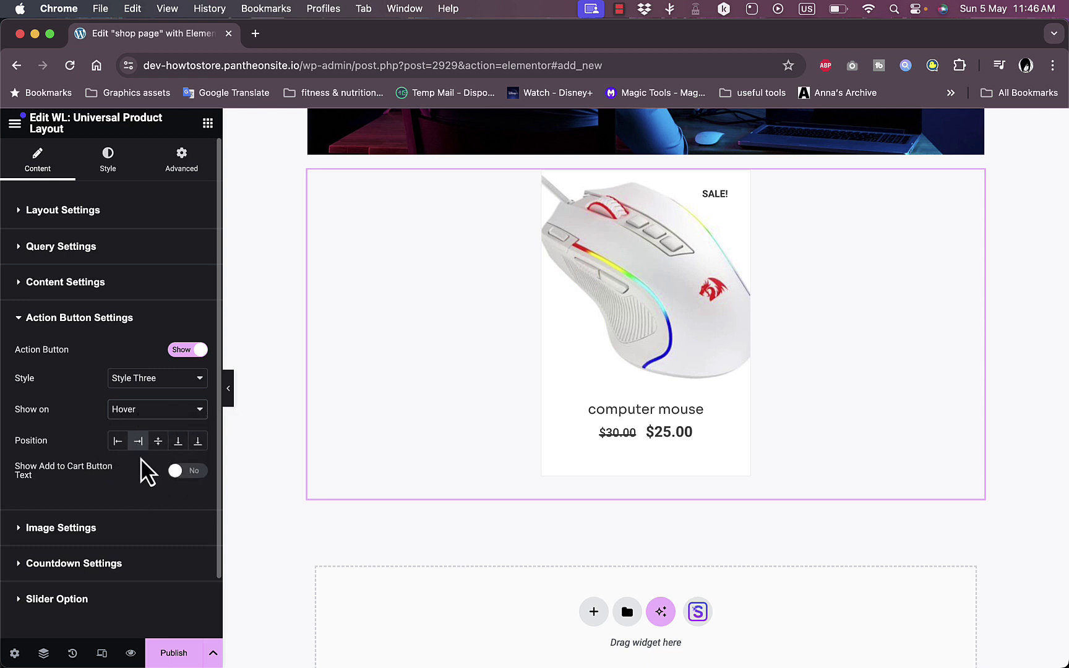
{"action": "left_click", "coordinate": [180, 473]}
{"action": "mouse_move", "coordinate": [624, 303]}
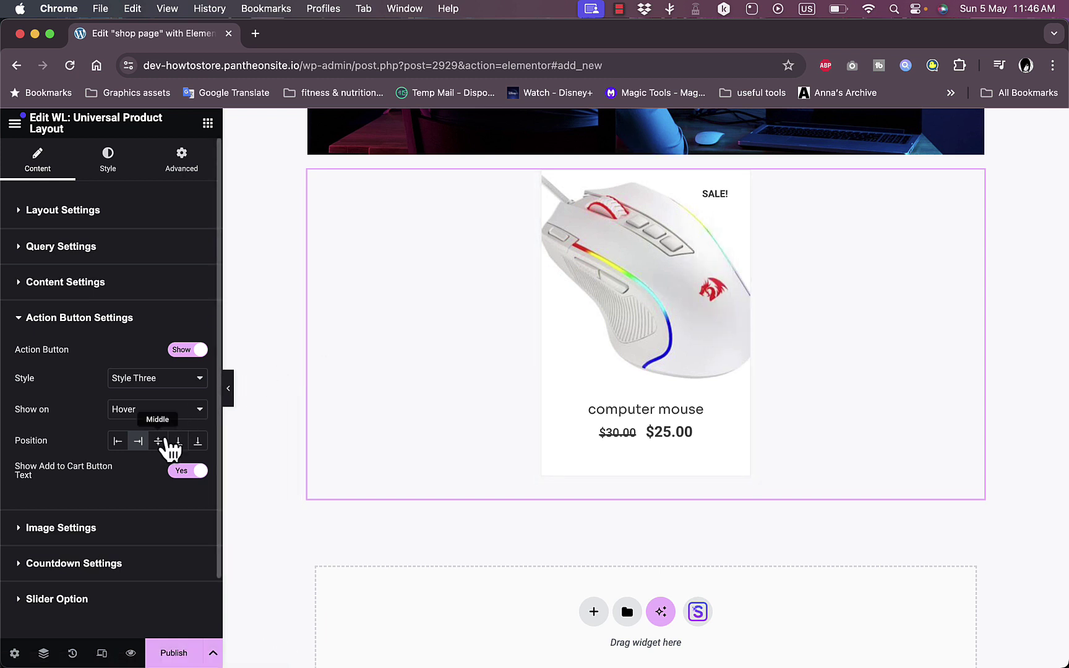
{"action": "left_click", "coordinate": [187, 471]}
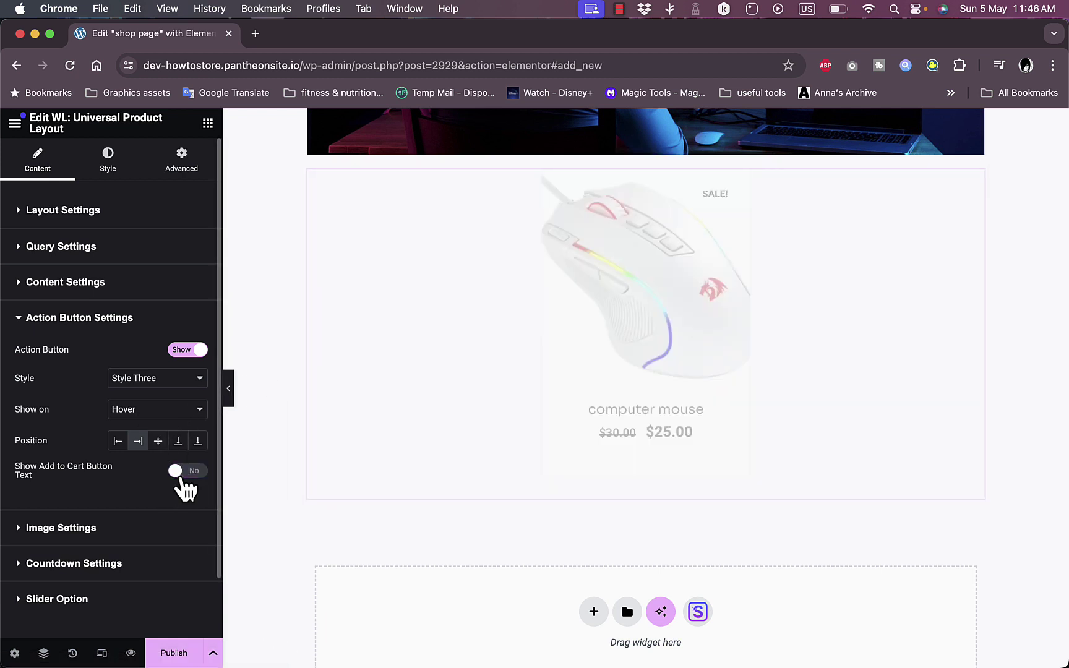
Keep the Single Image thumbnail style in the product layout's image settings.
{"action": "left_click", "coordinate": [24, 529]}
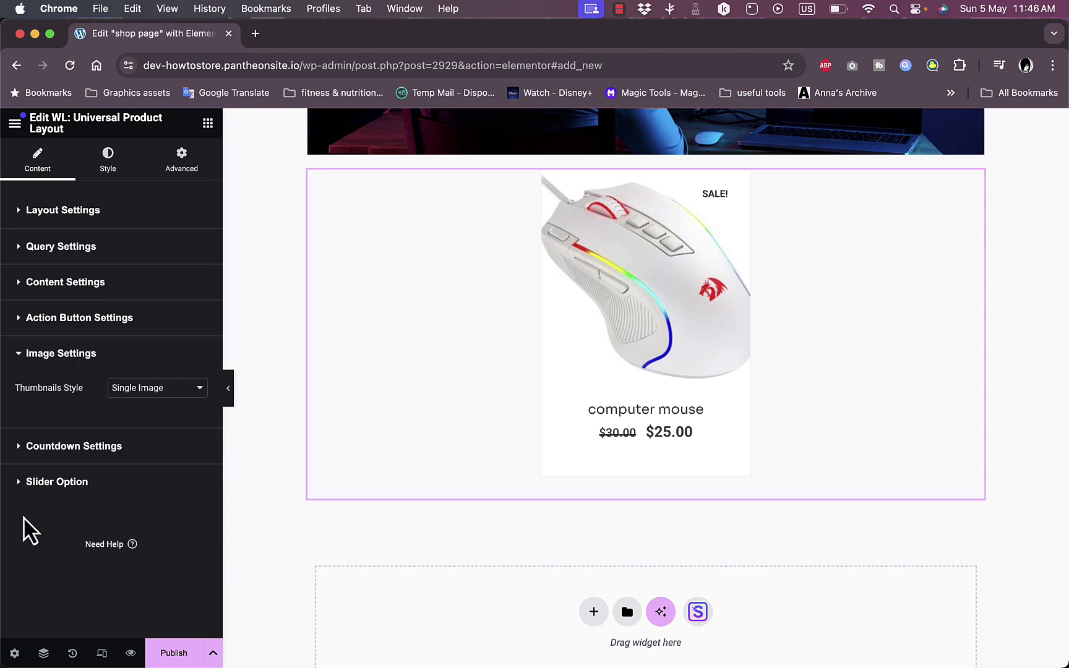
{"action": "left_click", "coordinate": [168, 390]}
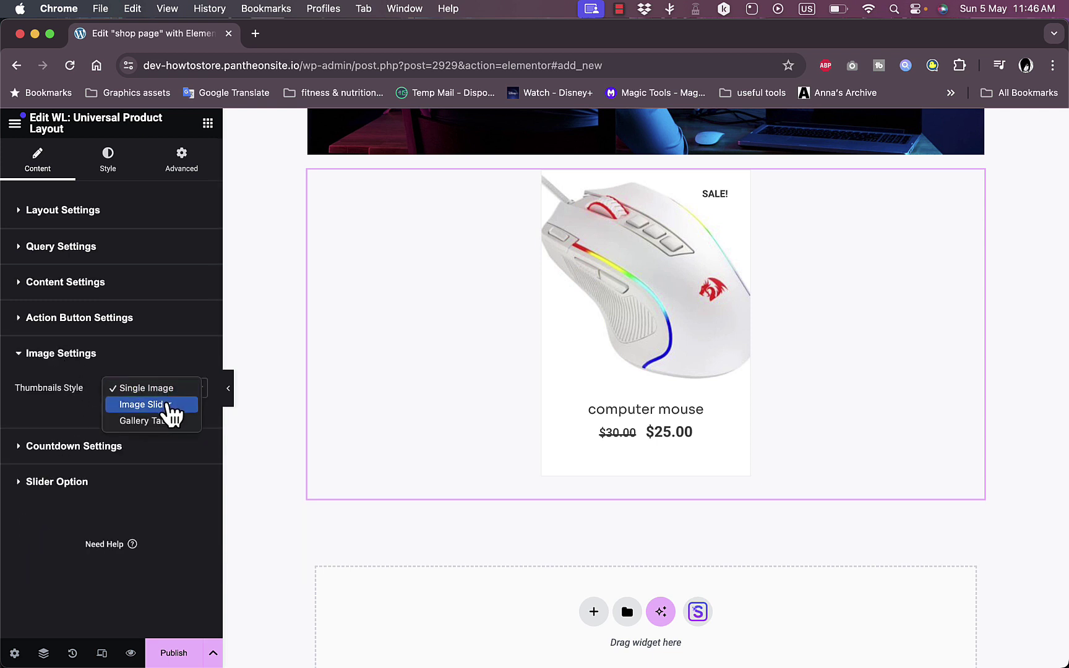
{"action": "left_click", "coordinate": [86, 458]}
Set Show Countdown Timer to Show and expand the Slider Option settings.
{"action": "left_click", "coordinate": [87, 455]}
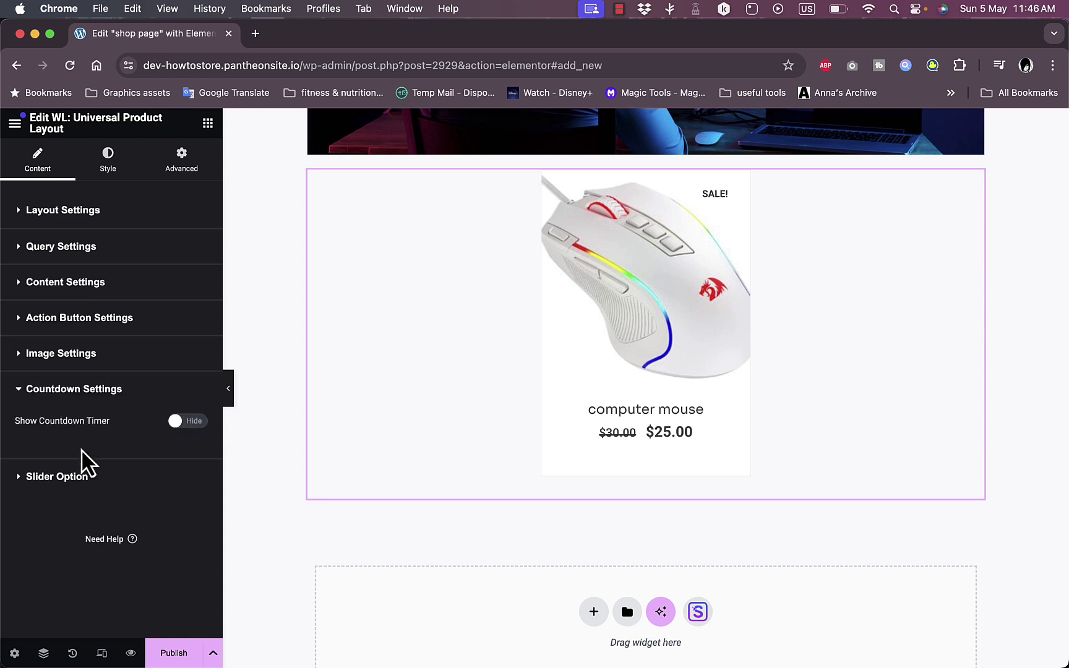
{"action": "left_click", "coordinate": [192, 422]}
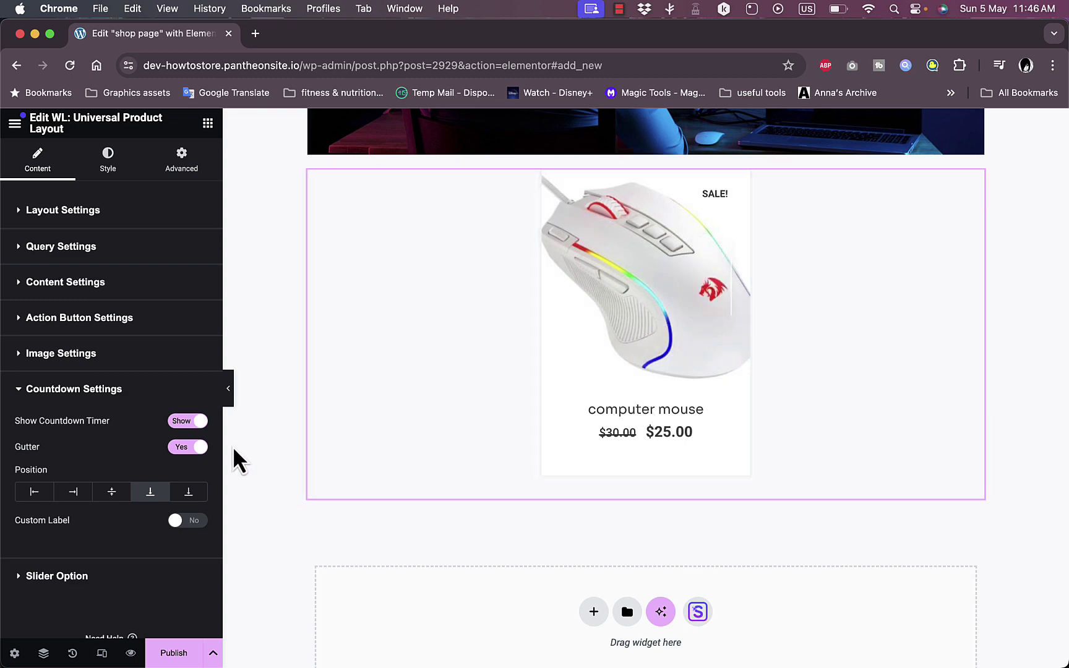
{"action": "scroll", "coordinate": [94, 532], "scroll_direction": "down", "scroll_amount": 2}
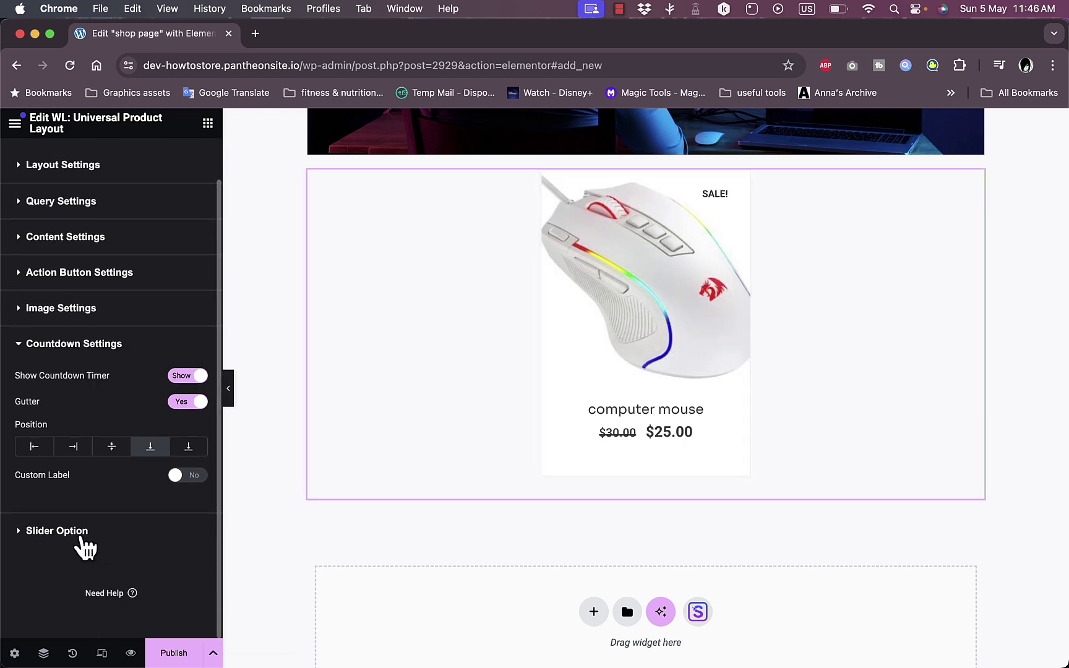
{"action": "left_click", "coordinate": [82, 533]}
{"action": "scroll", "coordinate": [84, 548], "scroll_direction": "down", "scroll_amount": 4}
{"action": "scroll", "coordinate": [83, 541], "scroll_direction": "down", "scroll_amount": 5}
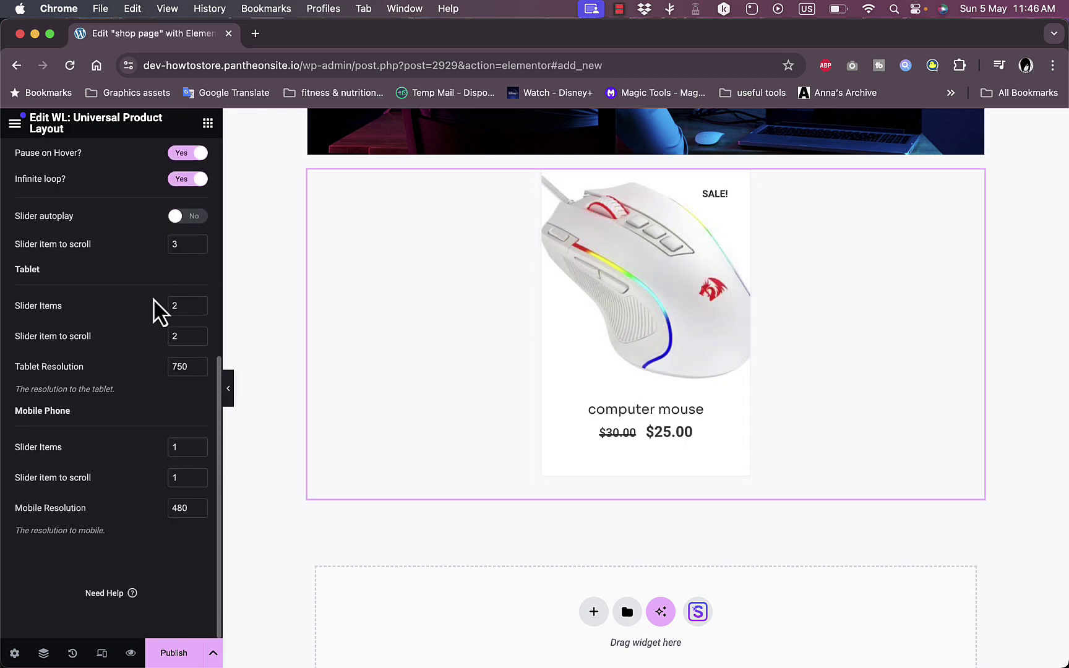
{"action": "scroll", "coordinate": [158, 309], "scroll_direction": "up", "scroll_amount": 10}
{"action": "scroll", "coordinate": [437, 418], "scroll_direction": "up", "scroll_amount": 6}
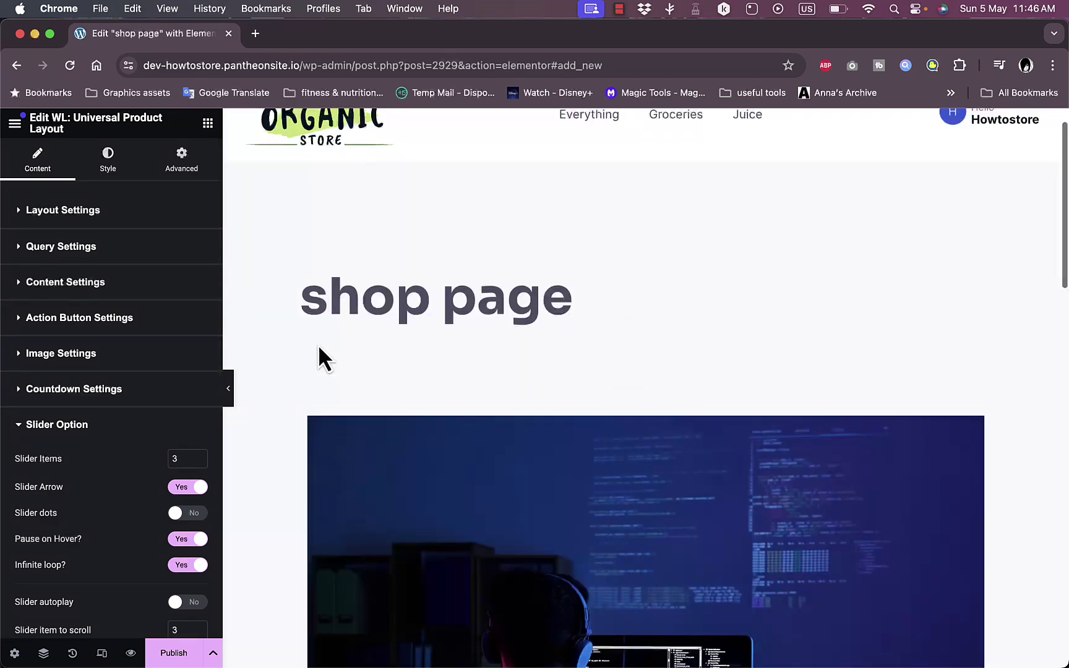
{"action": "scroll", "coordinate": [318, 347], "scroll_direction": "down", "scroll_amount": 10}
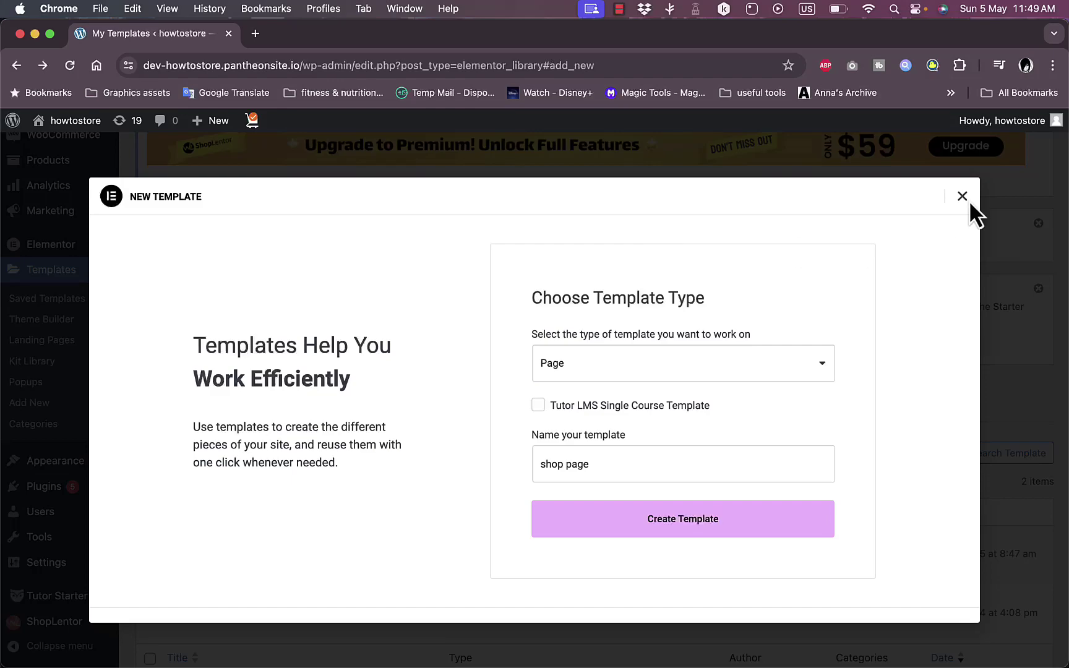
Close the dialog and create a Page-type template named 'checkout' via Templates > Add New.
{"action": "left_click", "coordinate": [964, 197]}
{"action": "mouse_move", "coordinate": [96, 196]}
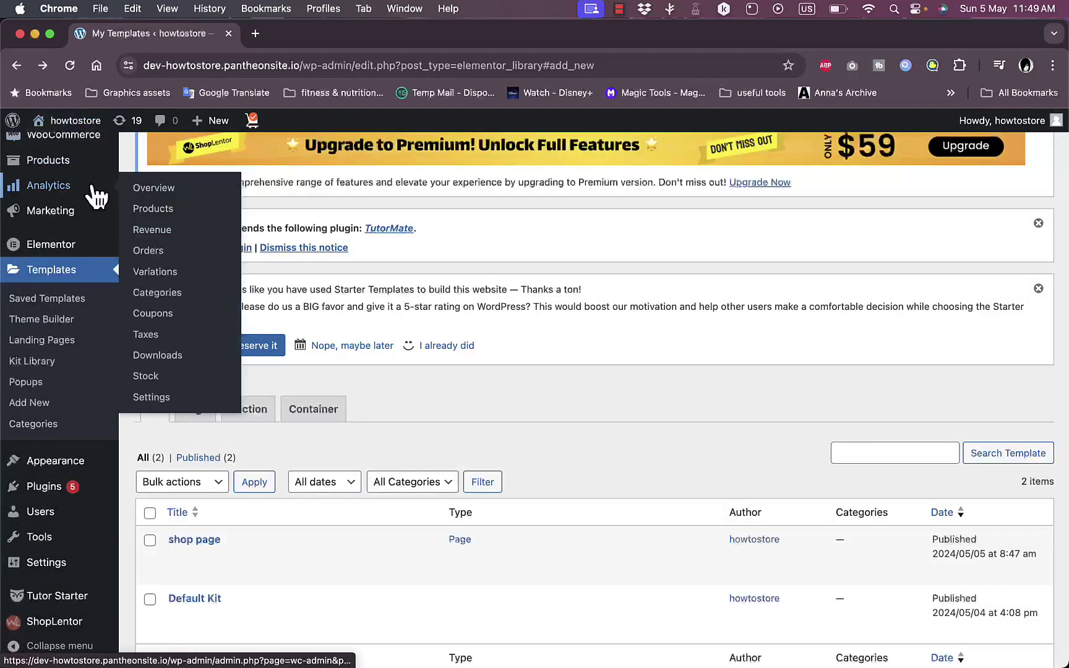
{"action": "scroll", "coordinate": [96, 197], "scroll_direction": "up", "scroll_amount": 5}
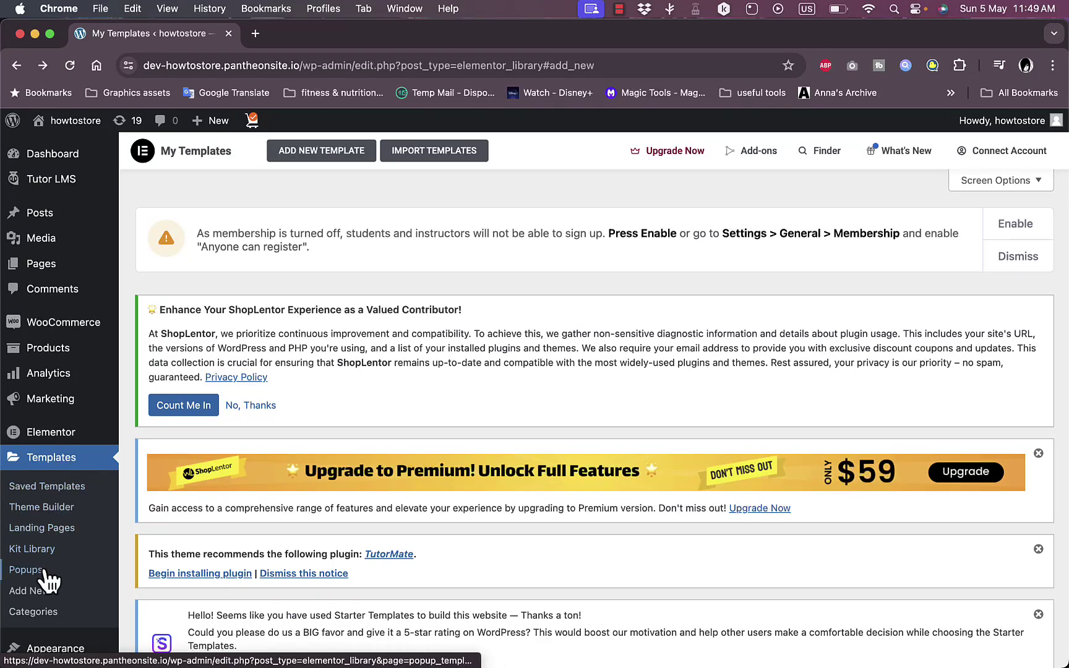
{"action": "left_click", "coordinate": [31, 591]}
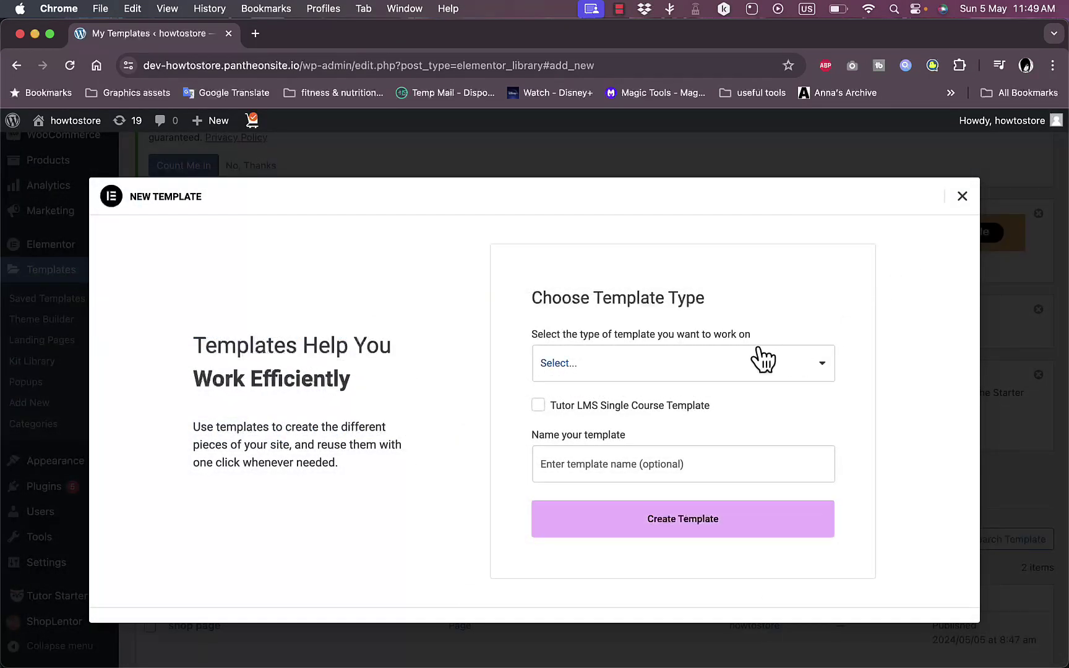
{"action": "left_click", "coordinate": [747, 362]}
{"action": "left_click", "coordinate": [616, 415]}
{"action": "left_click", "coordinate": [615, 455]}
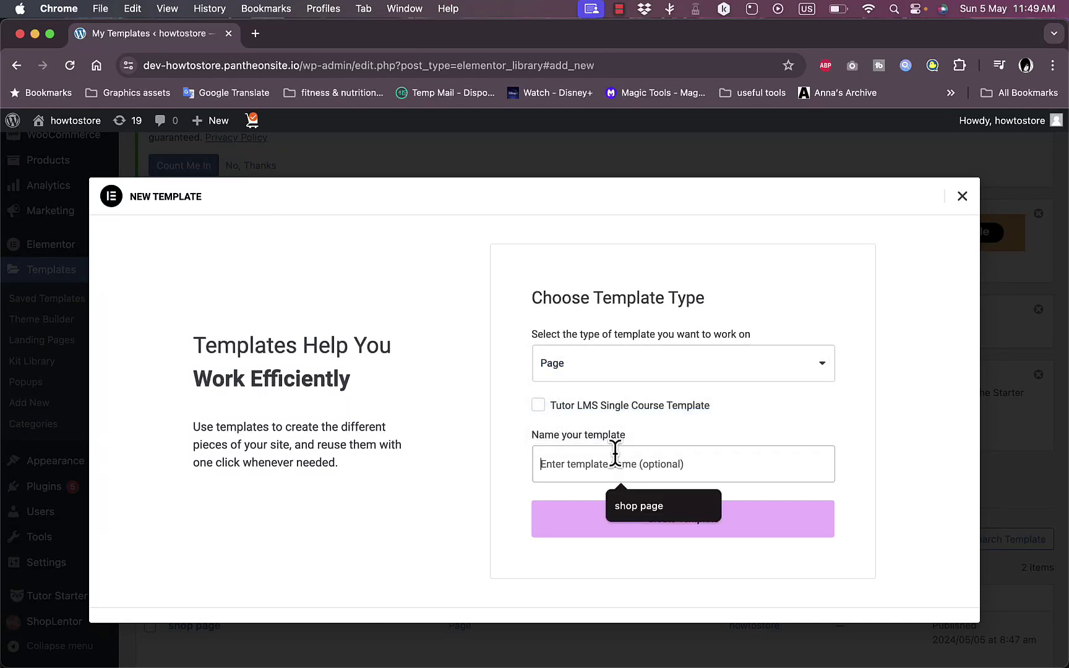
{"action": "type", "text": "ch"}
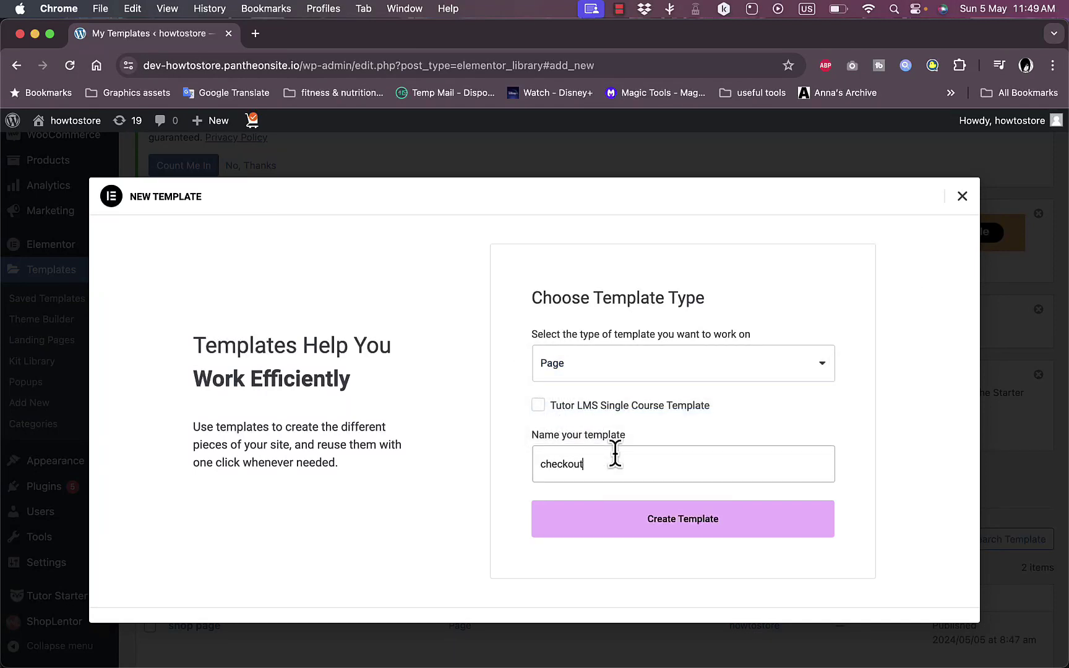
{"action": "type", "text": "eckout"}
{"action": "left_click", "coordinate": [656, 526]}
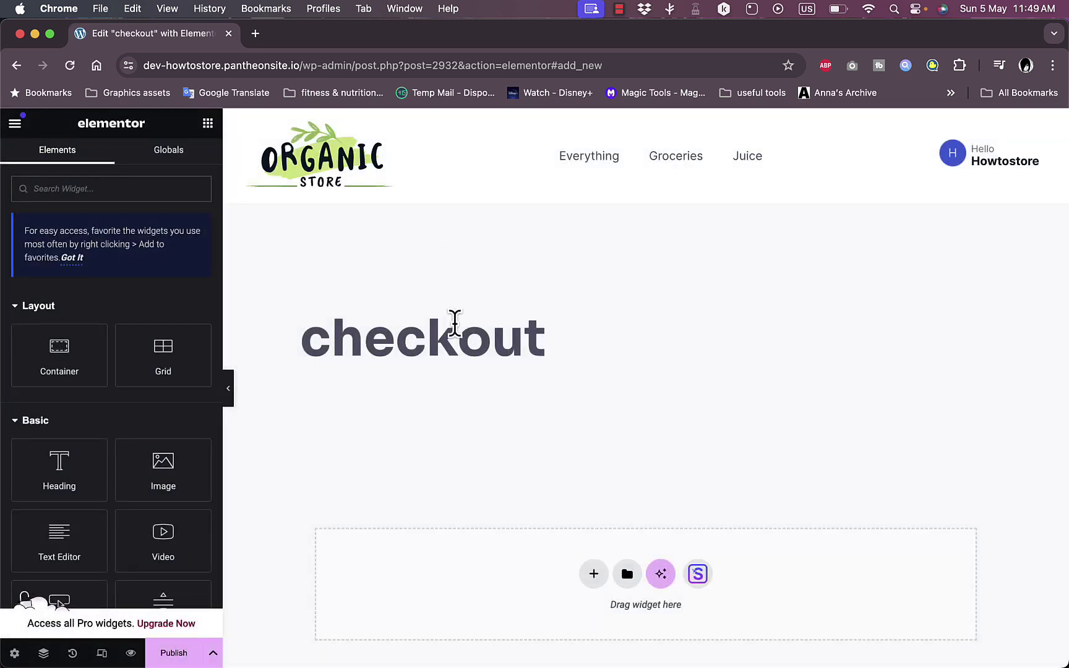
Scroll the Elementor widget panel down through the WL and ShopLentor Pro widgets to cart, checkout and My Account, then back up.
{"action": "scroll", "coordinate": [114, 369], "scroll_direction": "down", "scroll_amount": 15}
{"action": "scroll", "coordinate": [118, 374], "scroll_direction": "up", "scroll_amount": 2}
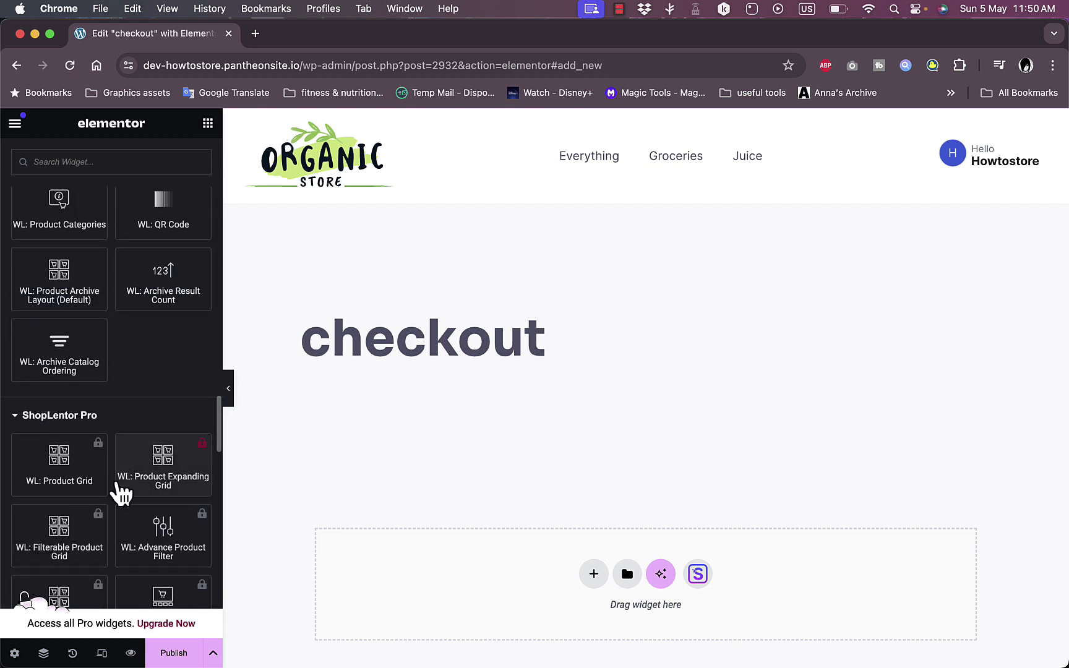
{"action": "scroll", "coordinate": [112, 500], "scroll_direction": "down", "scroll_amount": 10}
{"action": "scroll", "coordinate": [117, 510], "scroll_direction": "down", "scroll_amount": 7}
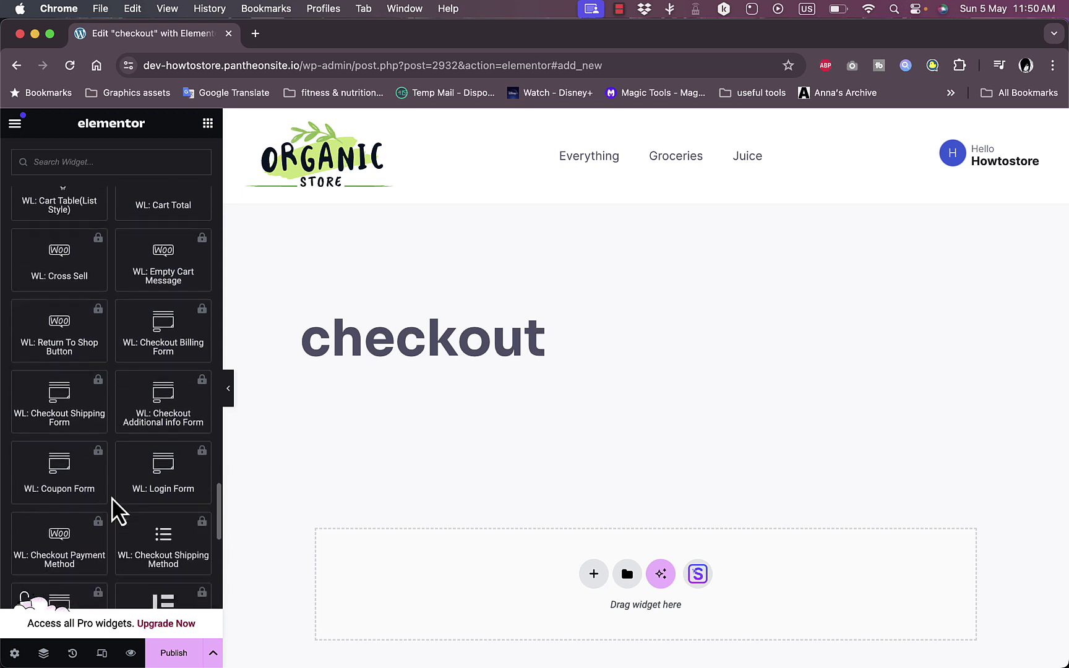
{"action": "scroll", "coordinate": [117, 511], "scroll_direction": "down", "scroll_amount": 6}
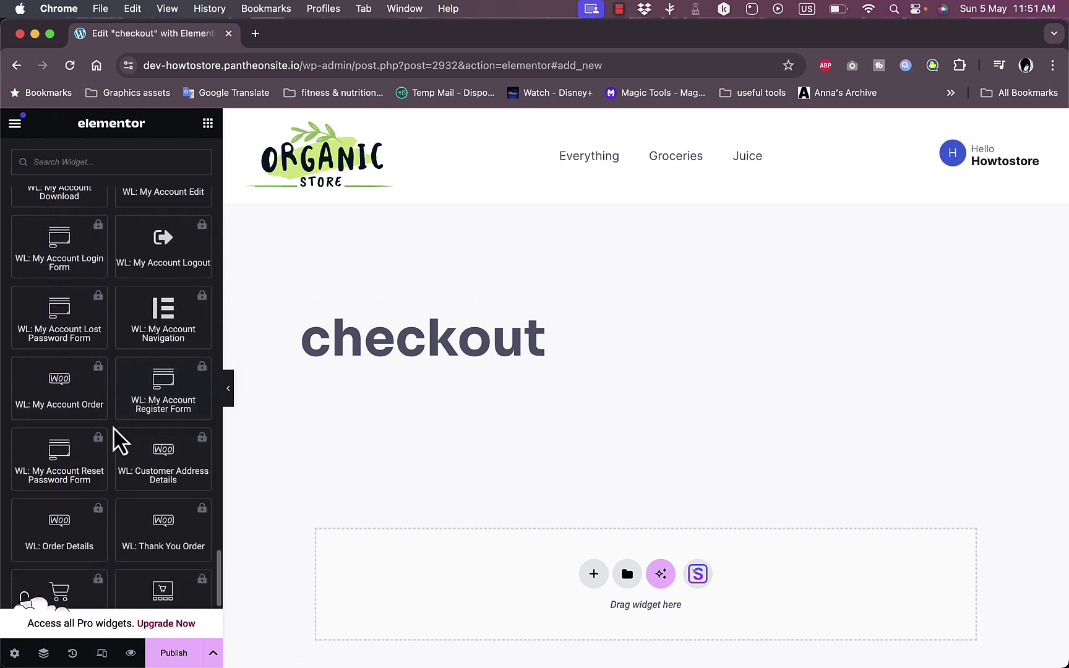
{"action": "scroll", "coordinate": [117, 437], "scroll_direction": "up", "scroll_amount": 6}
{"action": "scroll", "coordinate": [119, 441], "scroll_direction": "up", "scroll_amount": 10}
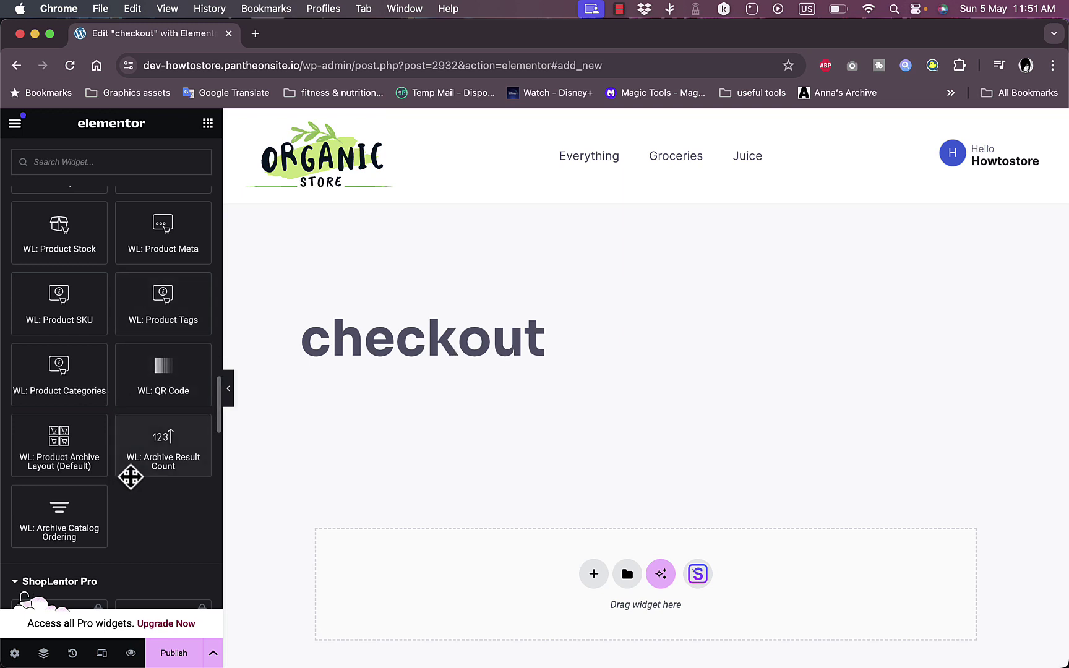
{"action": "scroll", "coordinate": [131, 476], "scroll_direction": "up", "scroll_amount": 4}
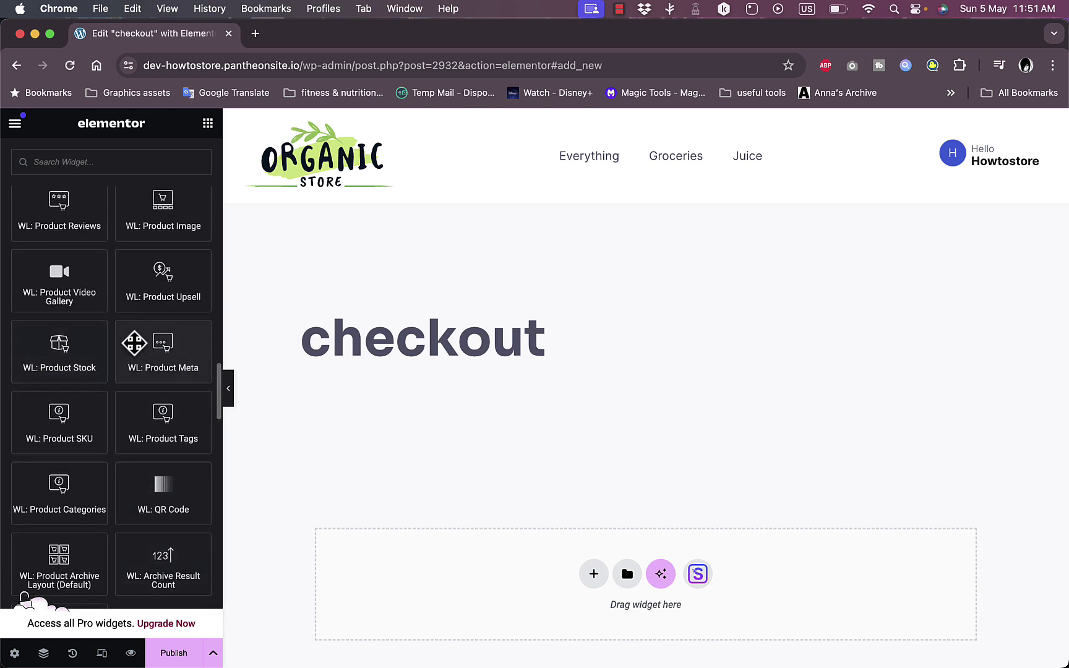
{"action": "scroll", "coordinate": [117, 338], "scroll_direction": "up", "scroll_amount": 9}
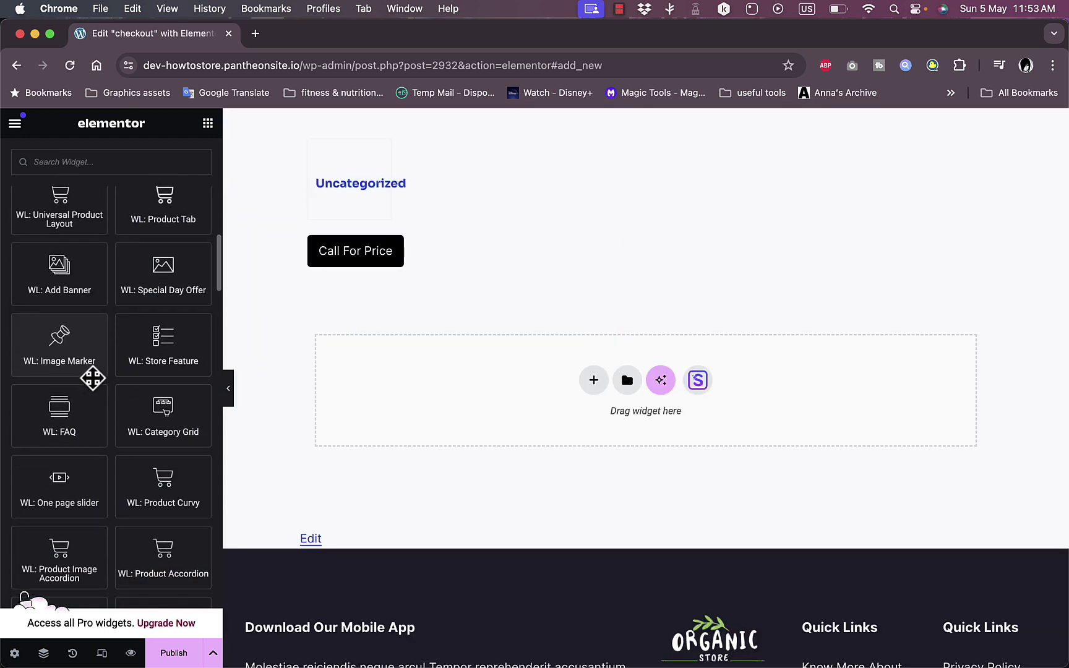
Drag the WL: Product Description widget onto the checkout template's empty drop zone.
{"action": "scroll", "coordinate": [93, 378], "scroll_direction": "down", "scroll_amount": 3}
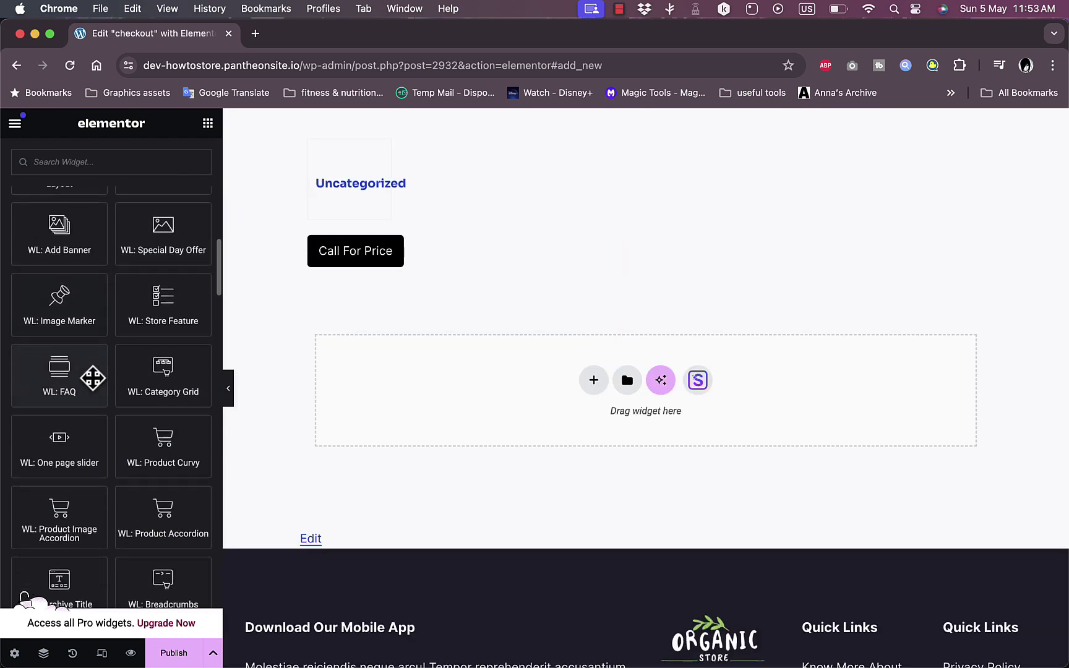
{"action": "scroll", "coordinate": [93, 378], "scroll_direction": "down", "scroll_amount": 11}
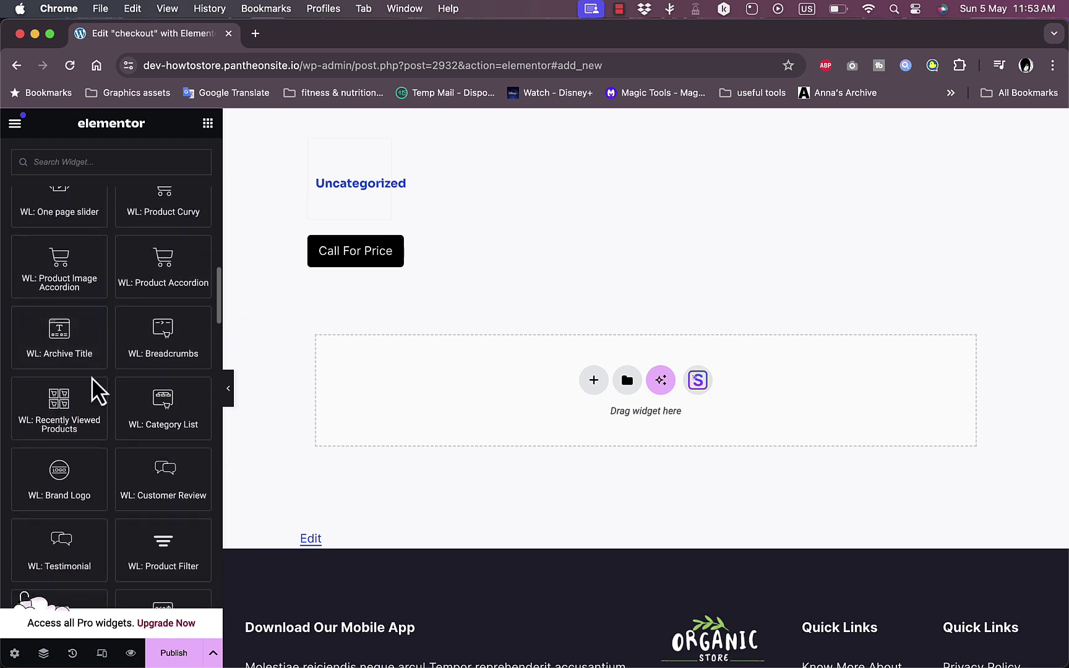
{"action": "scroll", "coordinate": [93, 377], "scroll_direction": "down", "scroll_amount": 14}
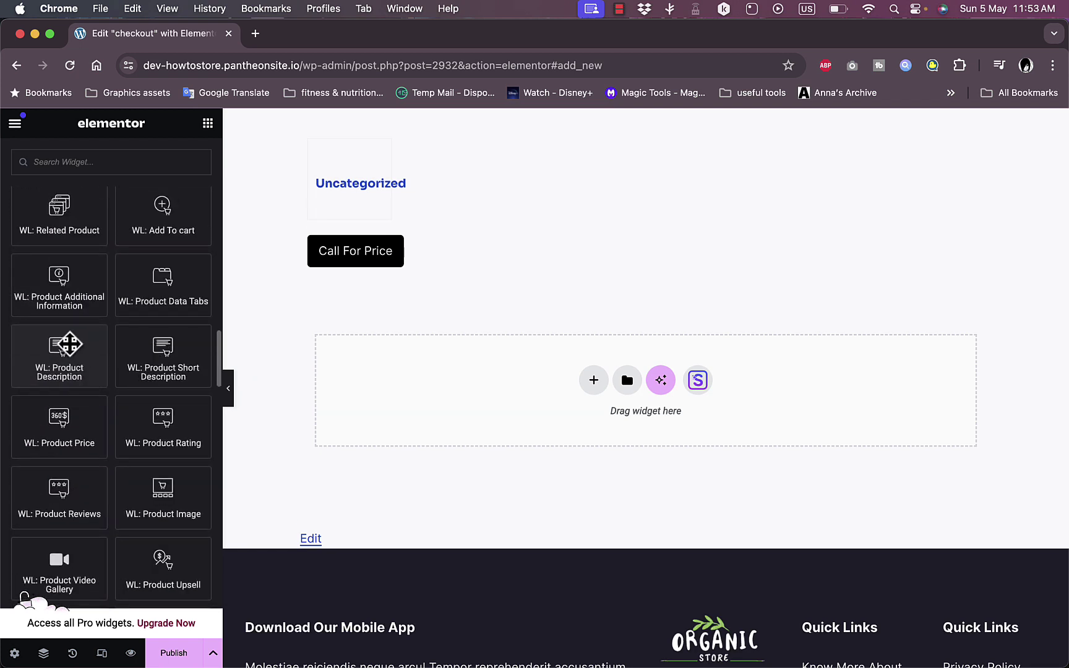
{"action": "left_click_drag", "start_coordinate": [68, 344], "coordinate": [612, 376]}
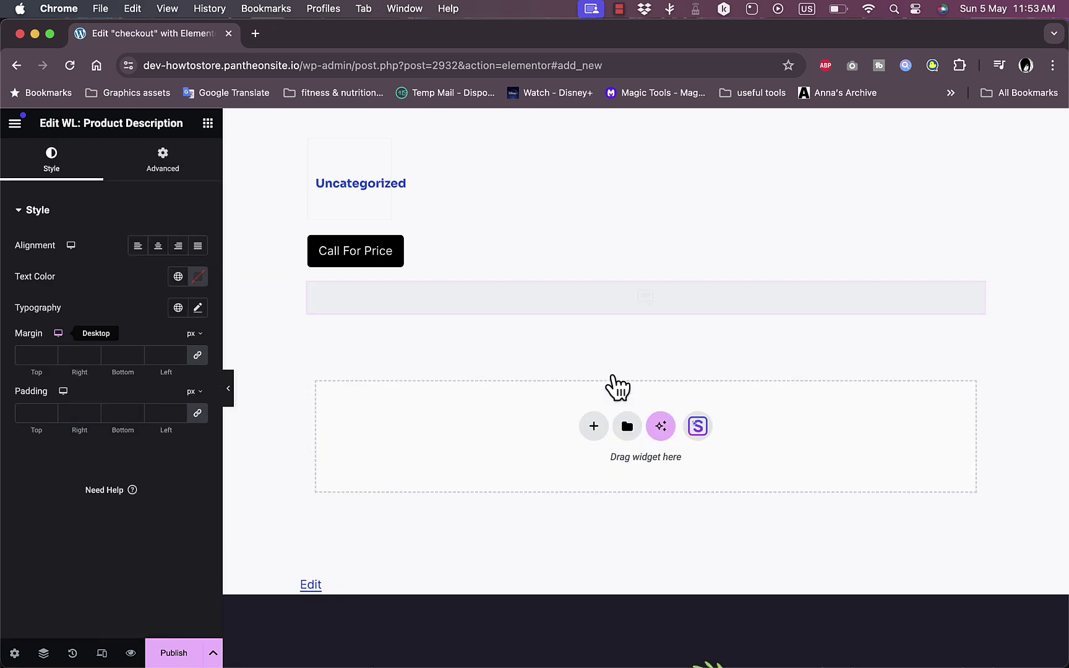